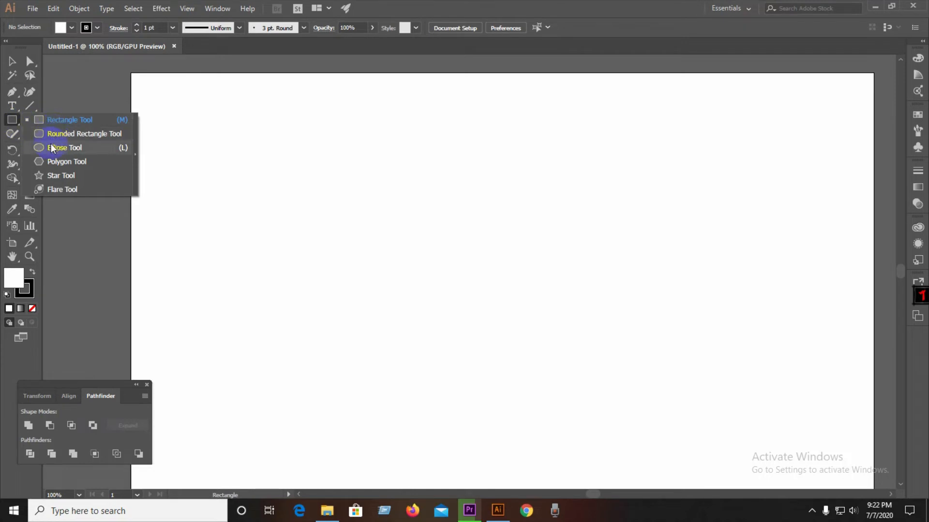
Draw a circle about 89 px wide on the artboard, with a black fill and no stroke
left_click(53, 148)
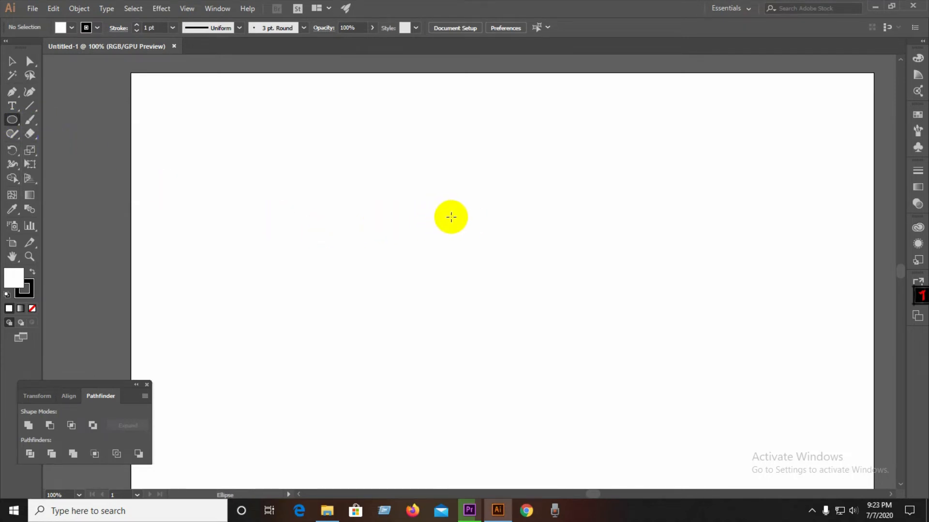
left_click_drag(453, 220, 476, 243)
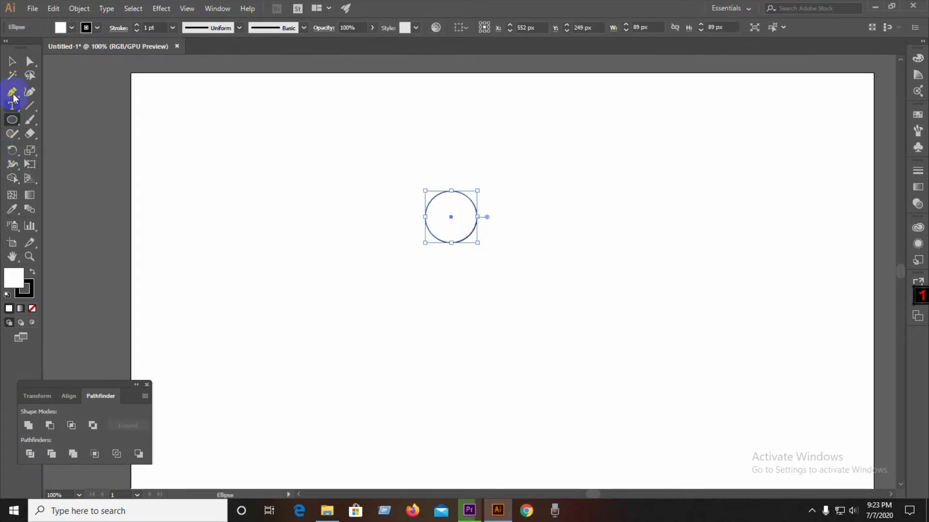
left_click(11, 62)
left_click(24, 292)
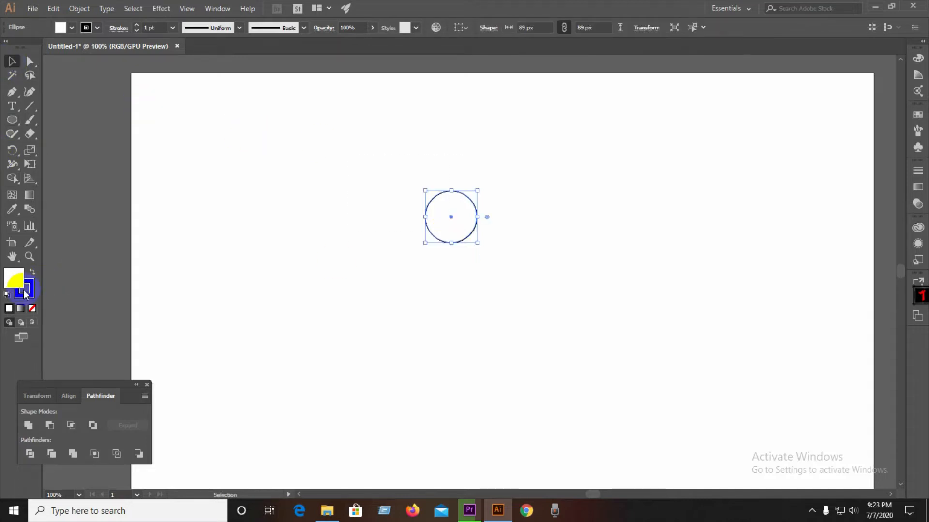
left_click(31, 307)
double_click(14, 277)
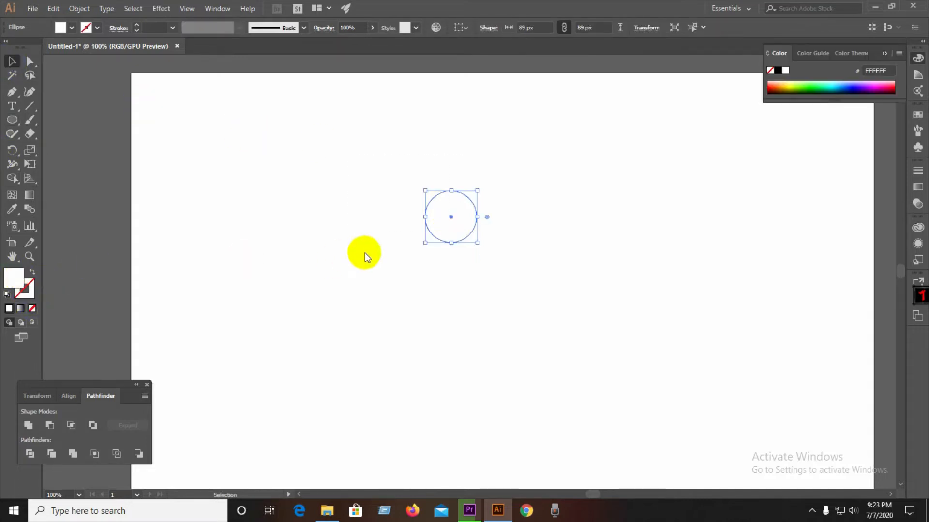
left_click(323, 307)
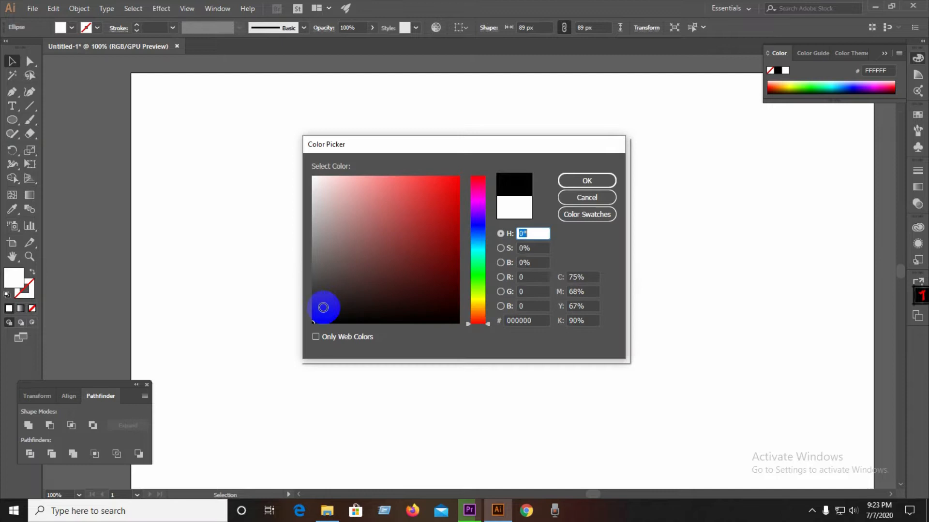
left_click(586, 180)
left_click(297, 194)
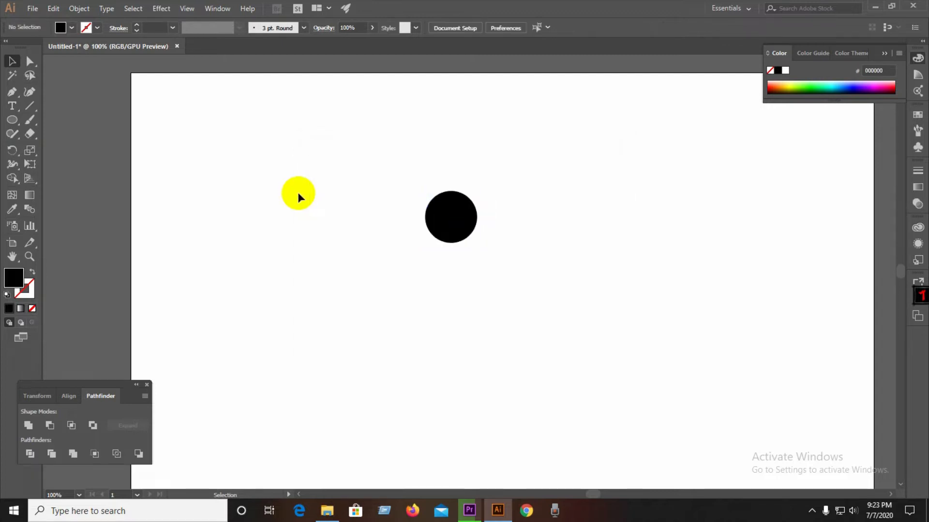
Draw a black hexagon about 168 px wide and 146 px high to the left of the circle
left_click(16, 120)
left_click_drag(21, 117, 65, 161)
left_click_drag(301, 194, 350, 193)
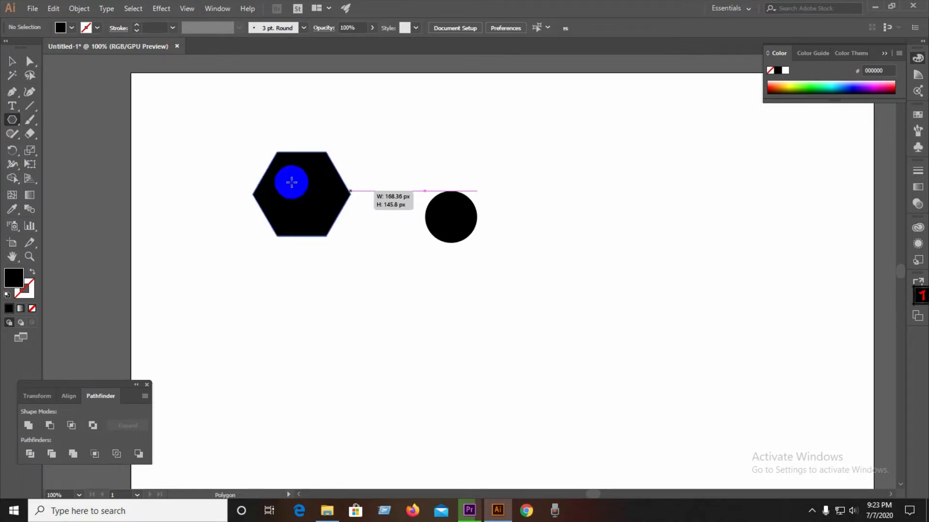
Shrink the hexagon to about 34 px wide and place it inside the left half of the circle
left_click(13, 62)
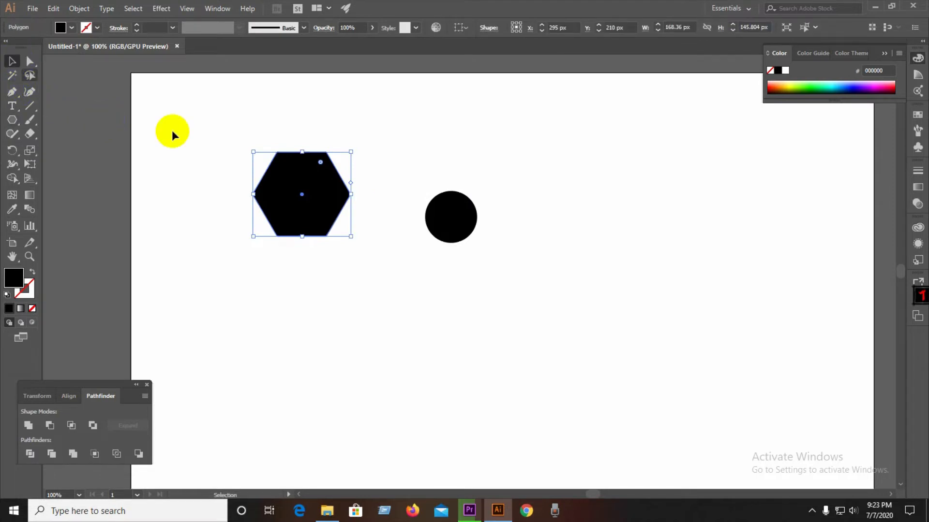
left_click_drag(351, 152, 413, 217)
left_click(373, 210)
scroll(415, 217, "up", 2)
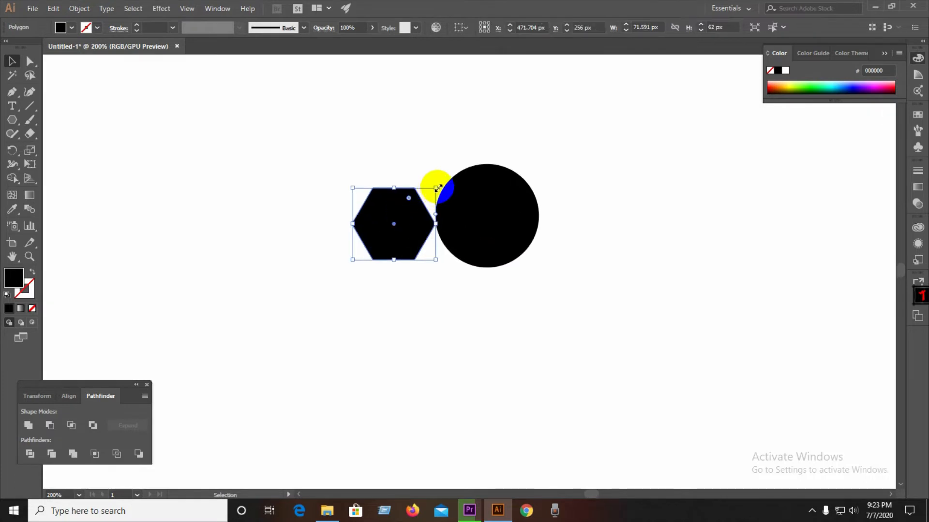
left_click_drag(436, 187, 472, 220)
left_click(267, 195)
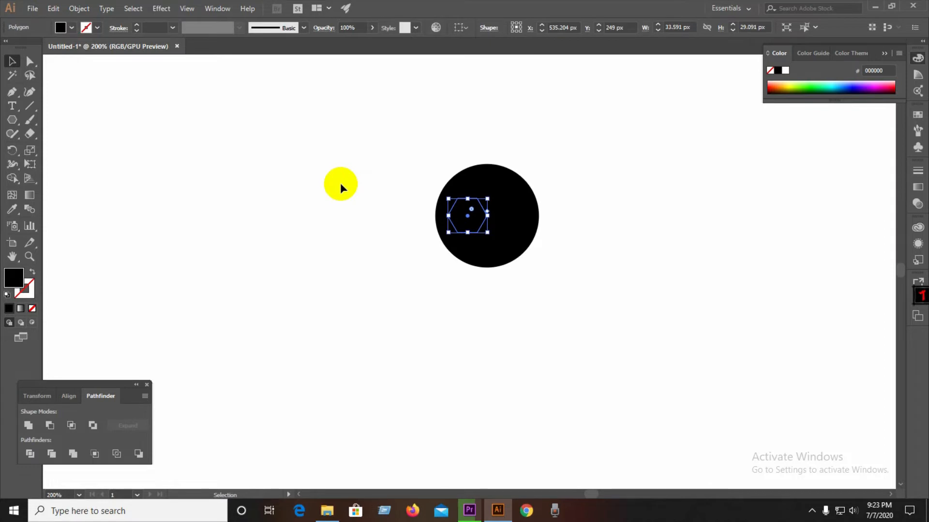
Try filling the hexagon with white sampled from the artboard using the Eyedropper
left_click(184, 194)
left_click(454, 221)
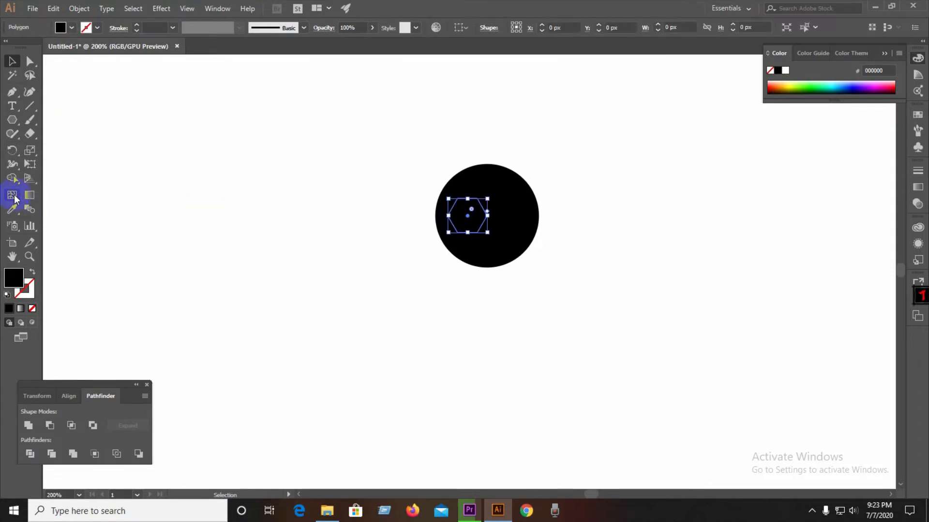
left_click(12, 208)
left_click(227, 193)
left_click(9, 63)
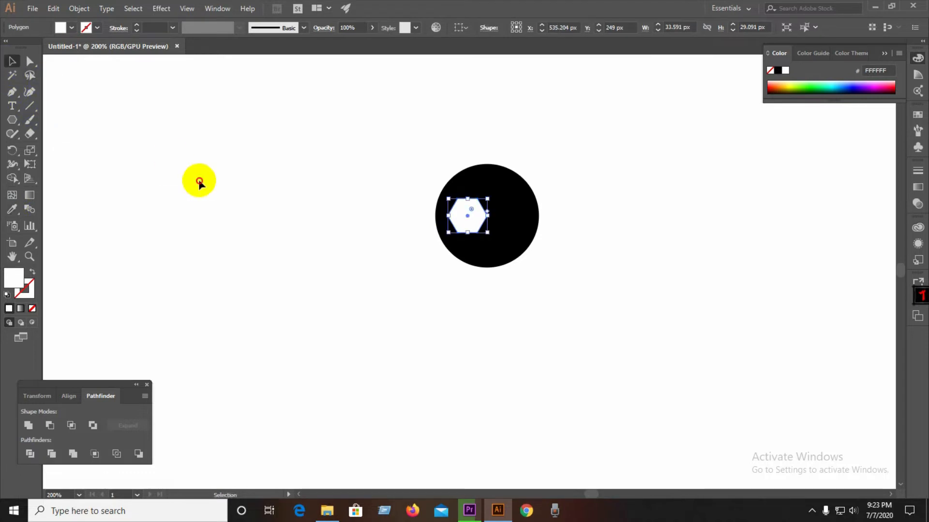
left_click(199, 180)
scroll(470, 198, "up", 2)
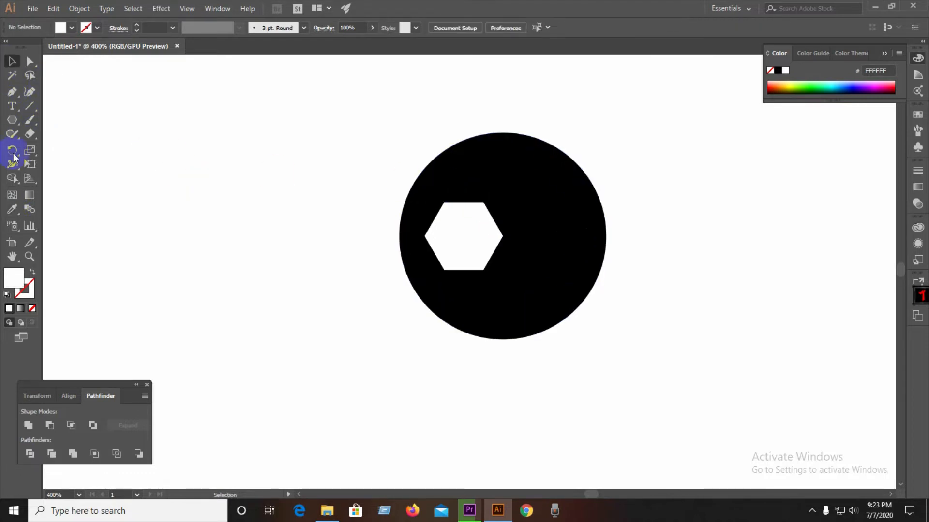
left_click(28, 107)
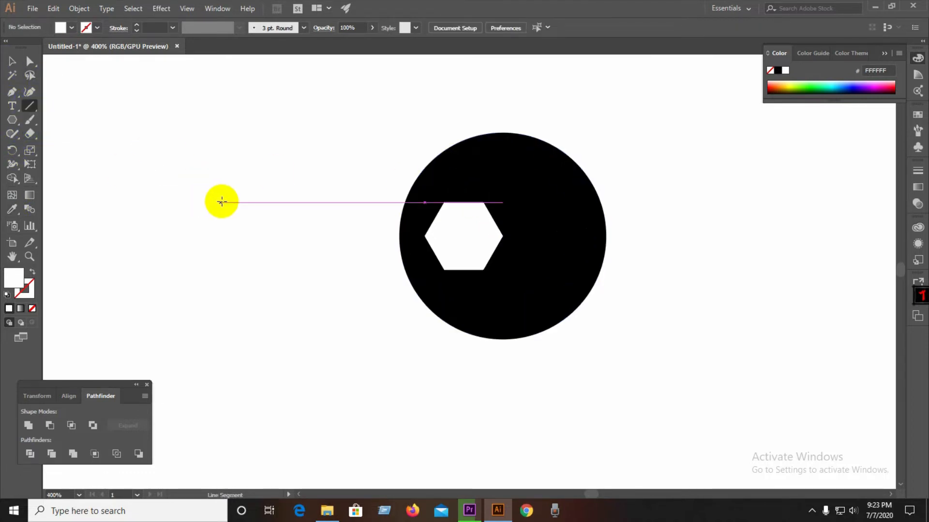
key("ctrl+z")
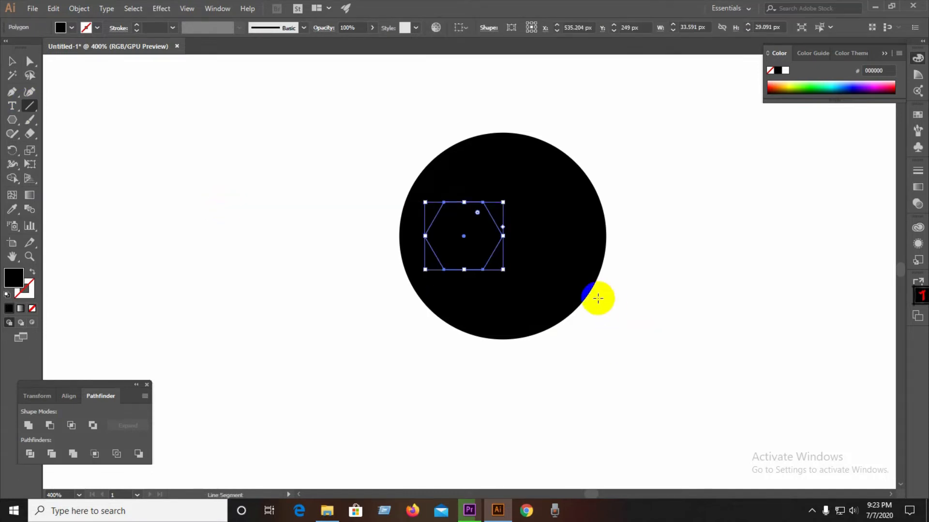
Enlarge the hexagon to about 42 by 36 px and move it left so its tip sticks out of the circle
left_click_drag(503, 269, 523, 286)
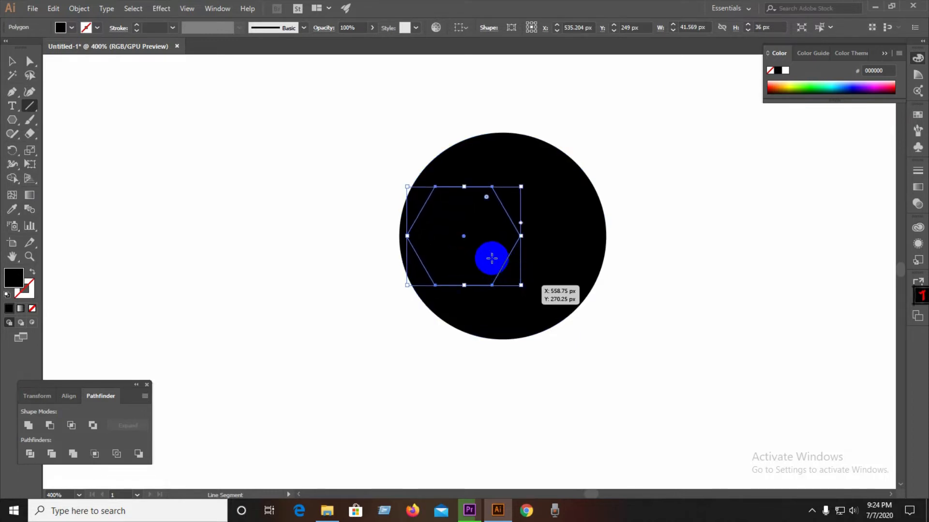
left_click(9, 61)
left_click_drag(463, 244, 448, 244)
Divide the circle and hexagon with Pathfinder, ungroup the result, and delete the overlapping hexagonal piece
left_click_drag(272, 173, 611, 343)
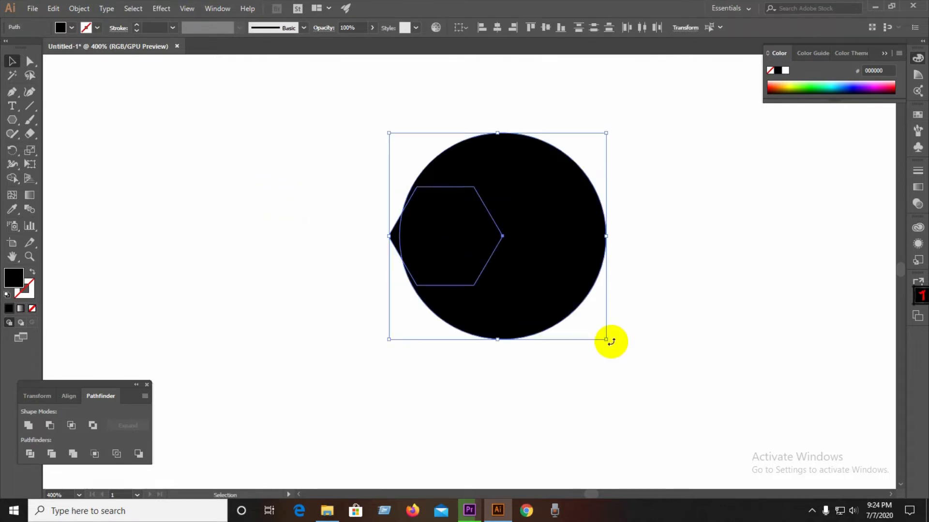
left_click(69, 399)
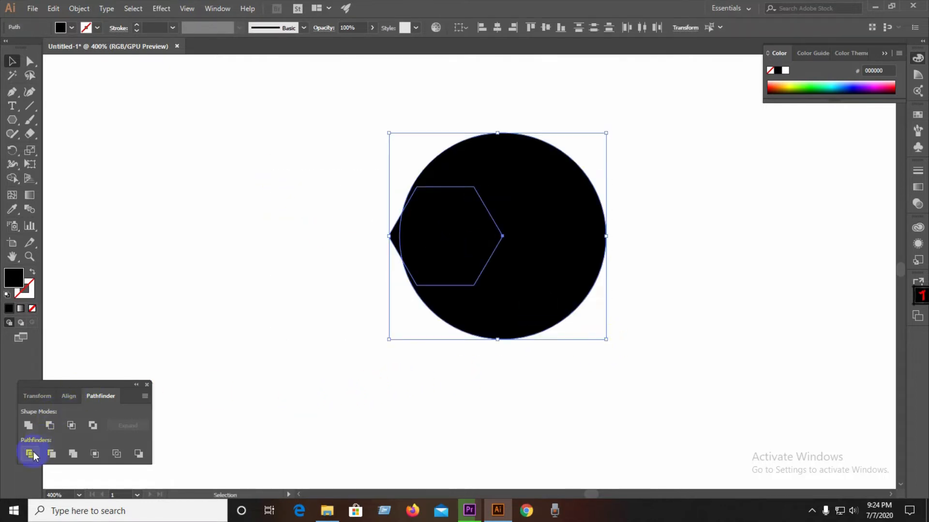
right_click(576, 266)
left_click(596, 340)
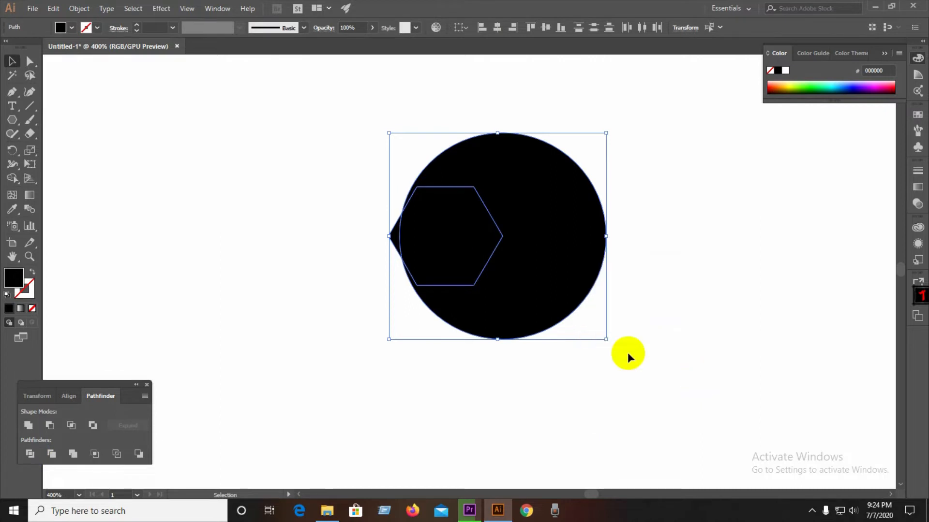
left_click(410, 236)
key("Delete")
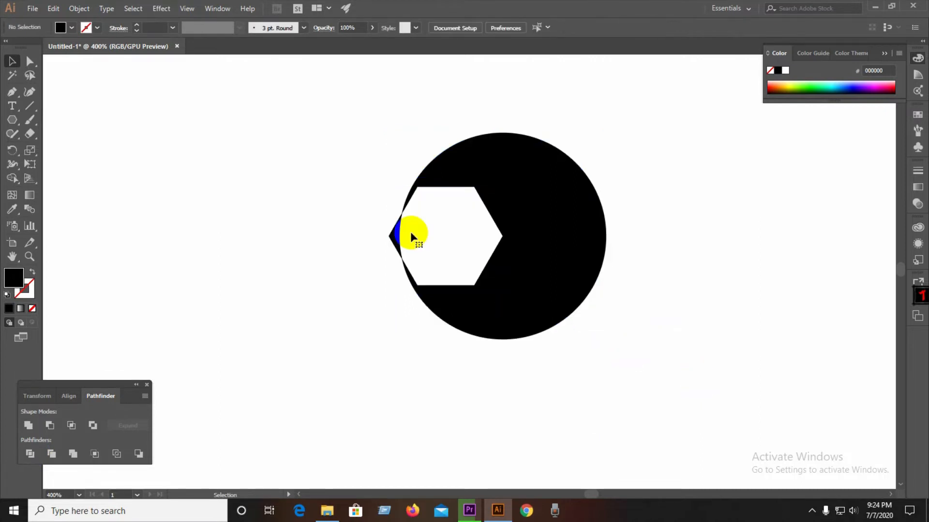
Draw two horizontal lines along the hexagonal cutout's upper and lower edges, extending past the circle's left side
left_click(30, 105)
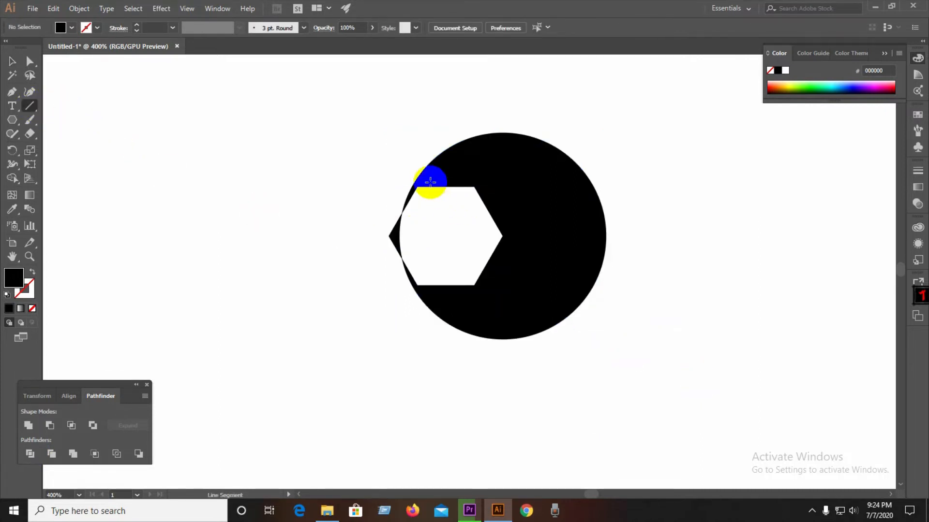
left_click_drag(415, 186, 354, 184)
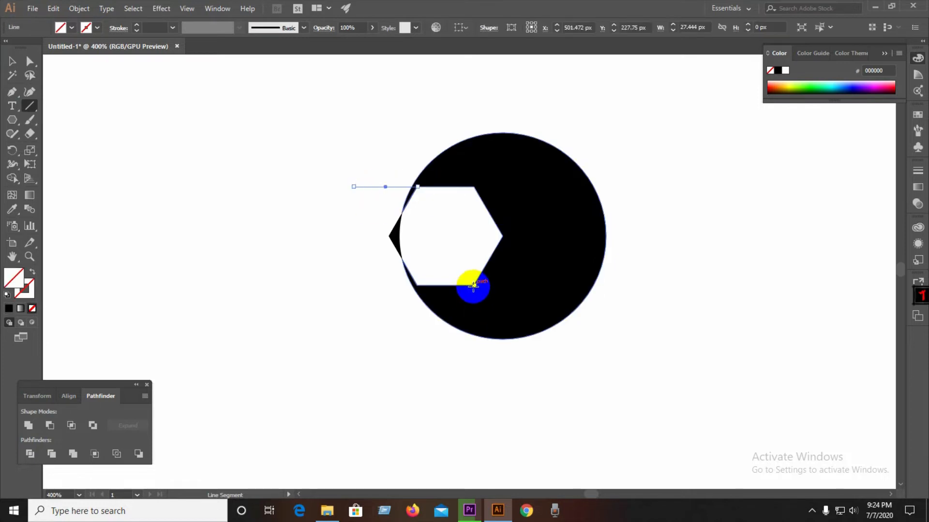
left_click_drag(473, 285, 354, 286)
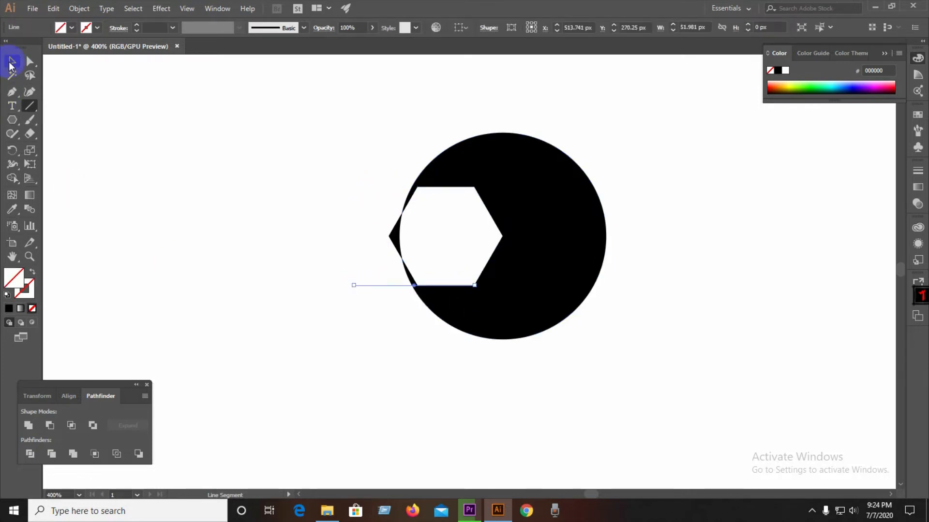
Divide all the shapes along the two lines with Pathfinder and ungroup the resulting pieces
left_click(11, 63)
left_click_drag(253, 104, 647, 349)
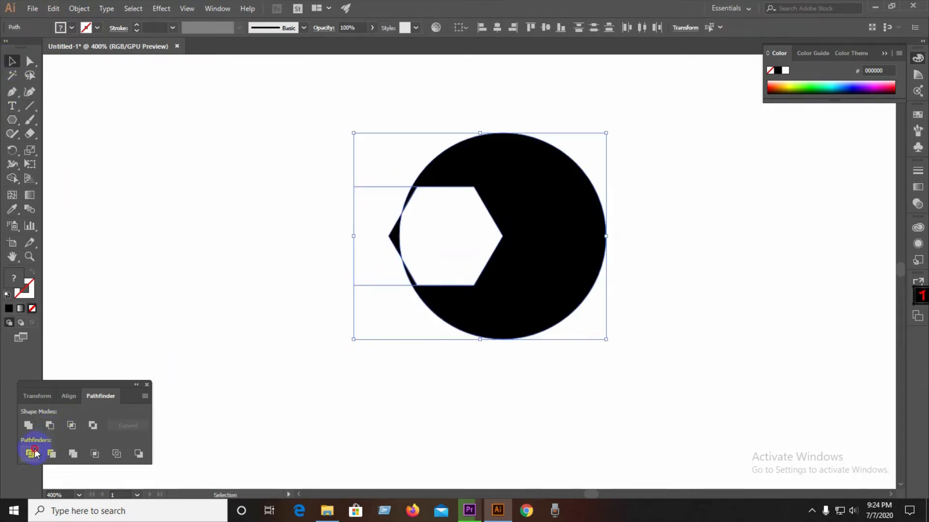
left_click(30, 453)
right_click(524, 291)
left_click(572, 372)
left_click(341, 242)
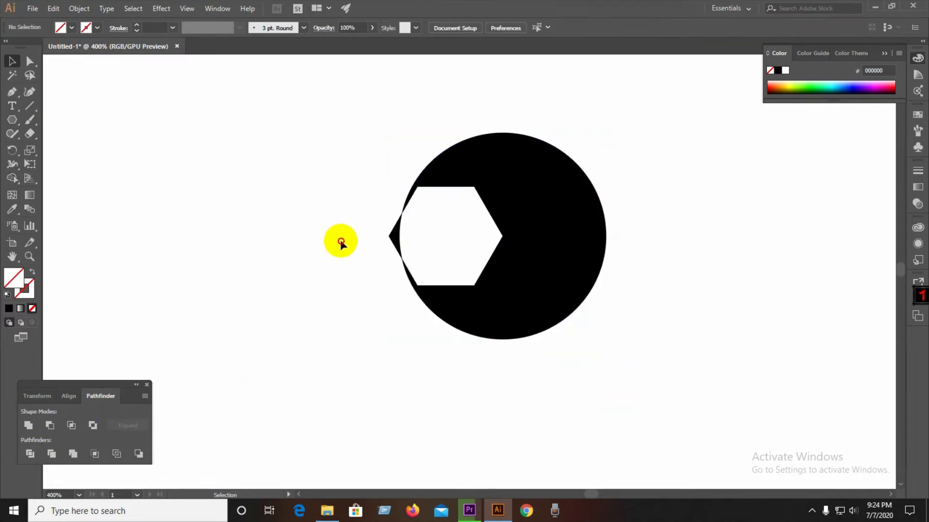
Delete the leftover hexagon tip and the thin slivers at the mouth of the cutout to leave an open wrench jaw
left_click(448, 258)
key("Delete")
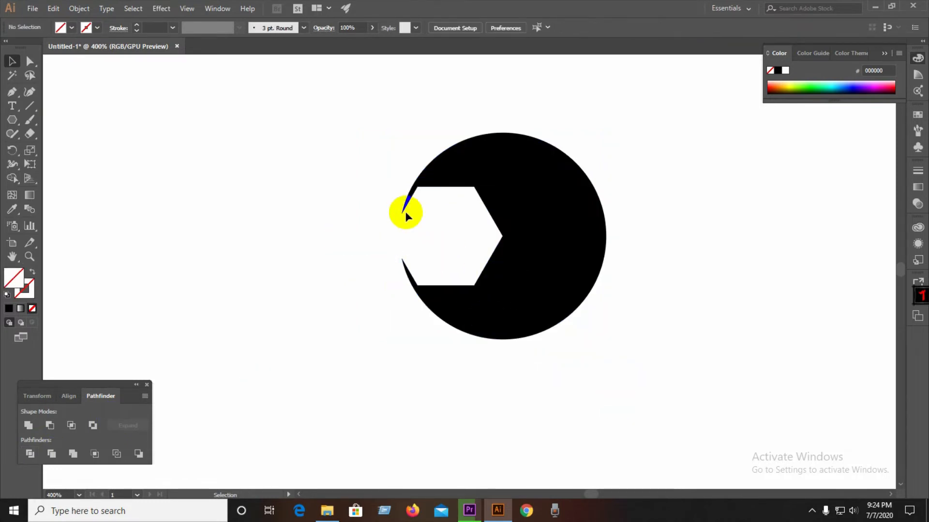
left_click(405, 212)
key("Delete")
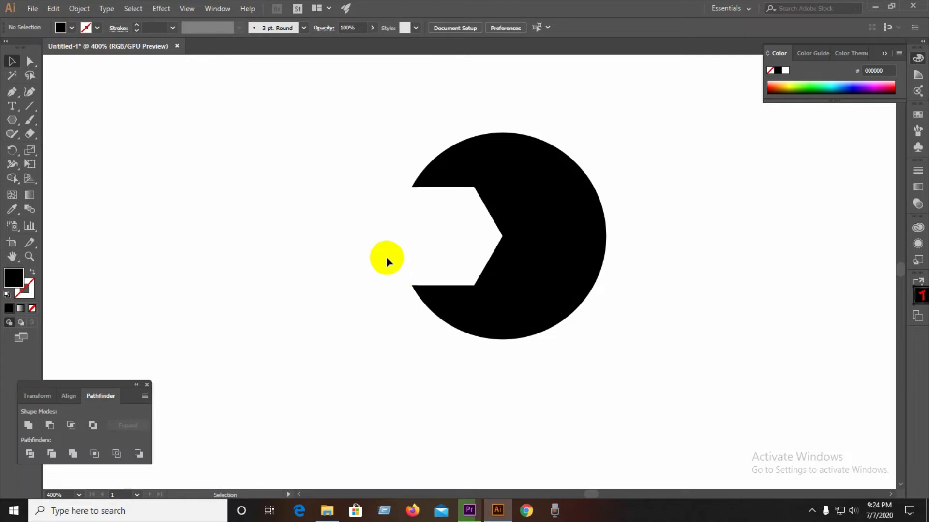
Move the wrench head left and draw a long black rectangle as the handle, slightly overlapping the head's right edge
left_click(479, 288)
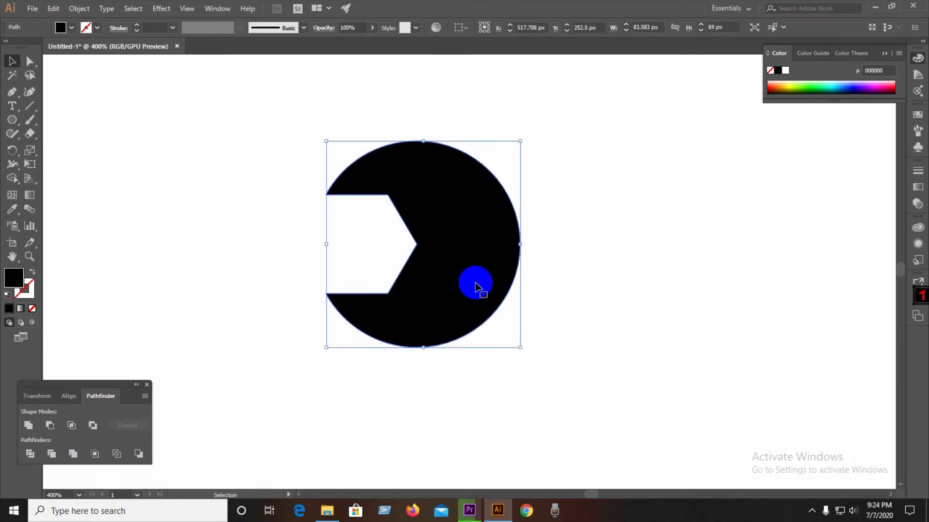
left_click(14, 120)
left_click(57, 120)
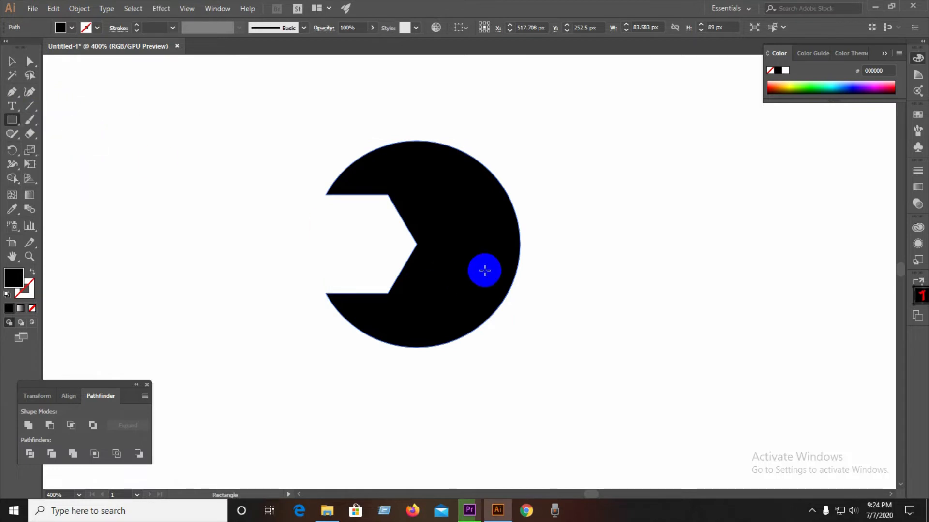
left_click_drag(514, 204, 863, 299)
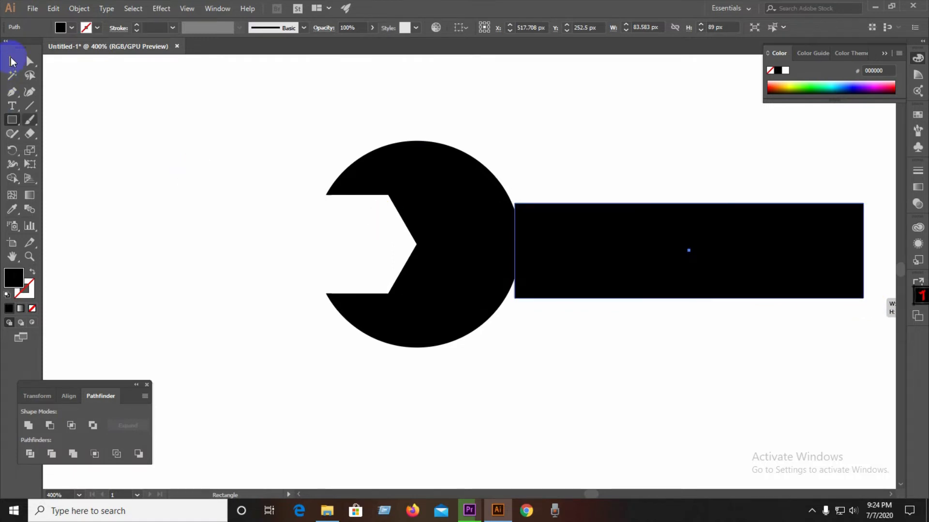
left_click(10, 58)
left_click_drag(631, 282, 617, 280)
Align the wrench head and the handle to their common vertical centre
left_click_drag(425, 133, 590, 336)
left_click(69, 396)
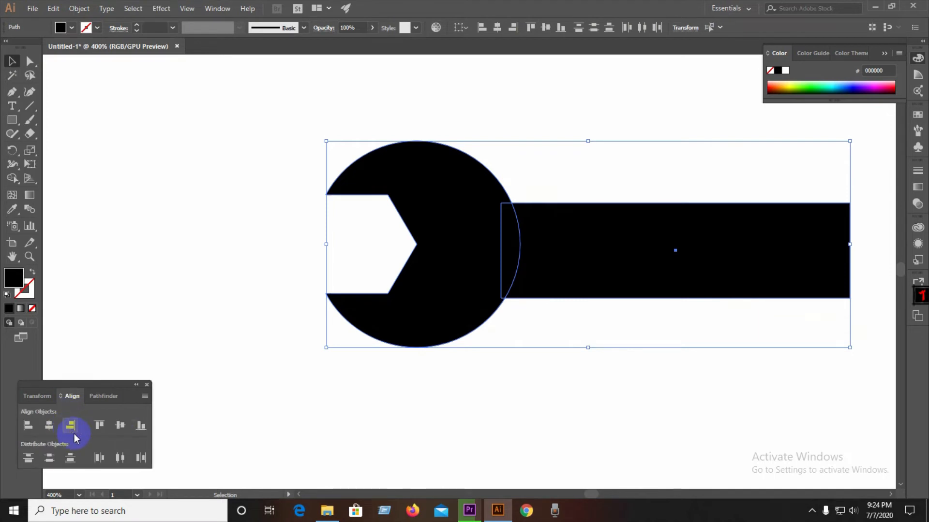
left_click(120, 425)
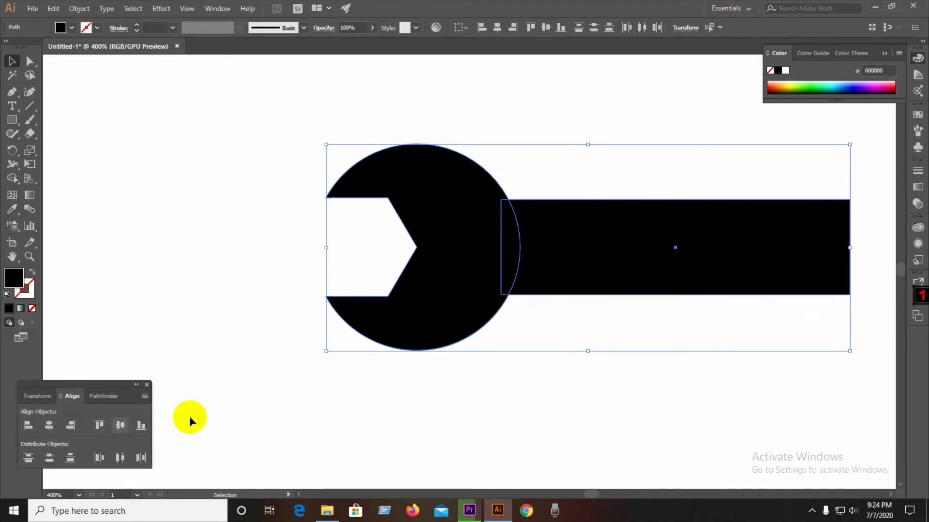
left_click(458, 424)
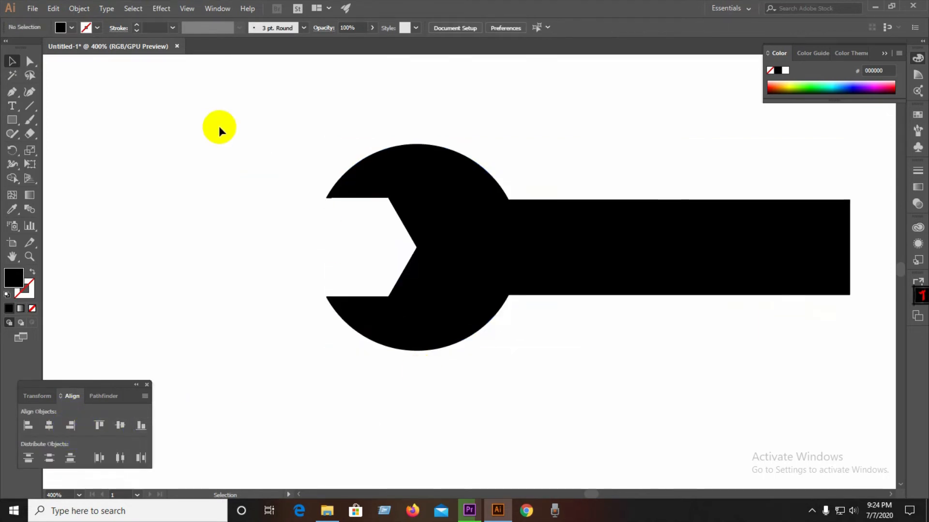
Unite the wrench head and the rectangular handle into a single shape with Pathfinder
scroll(219, 125, "down", 2)
left_click_drag(218, 125, 521, 253)
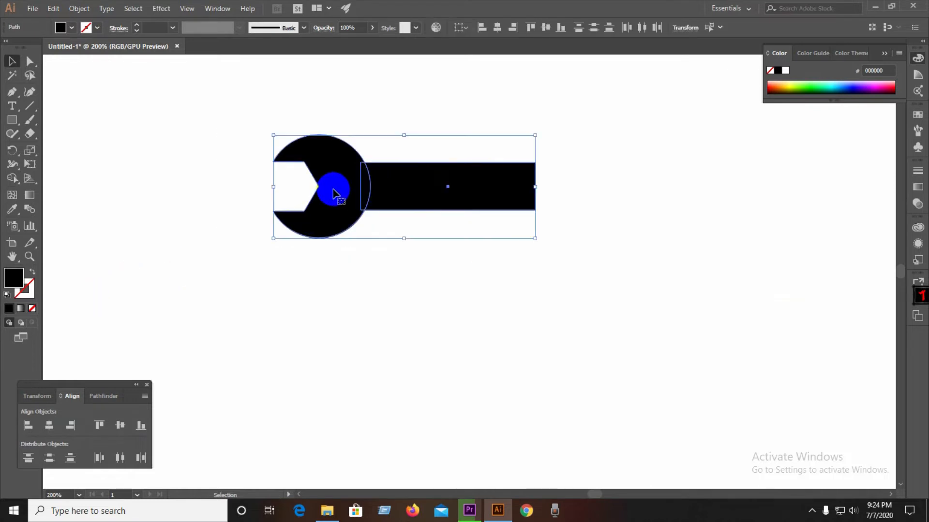
left_click(49, 427)
left_click(100, 400)
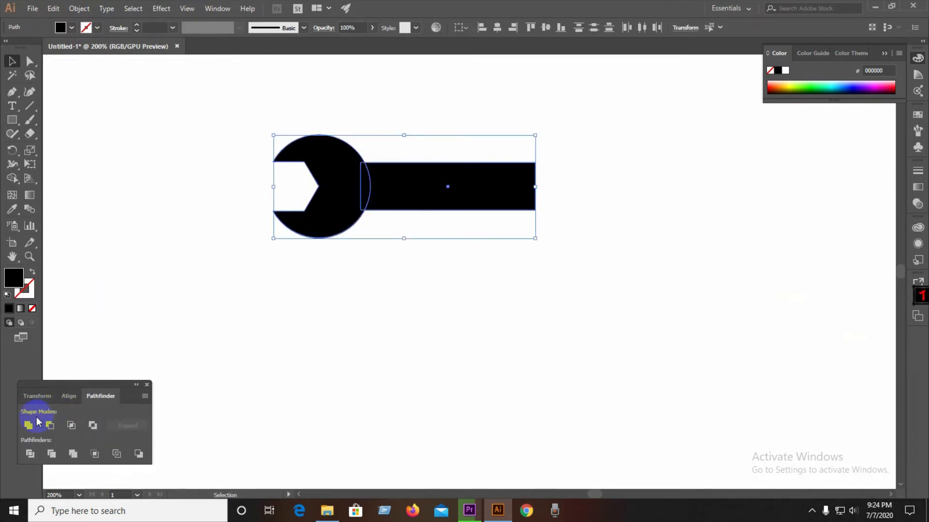
left_click(29, 425)
left_click(210, 332)
scroll(212, 329, "down", 1)
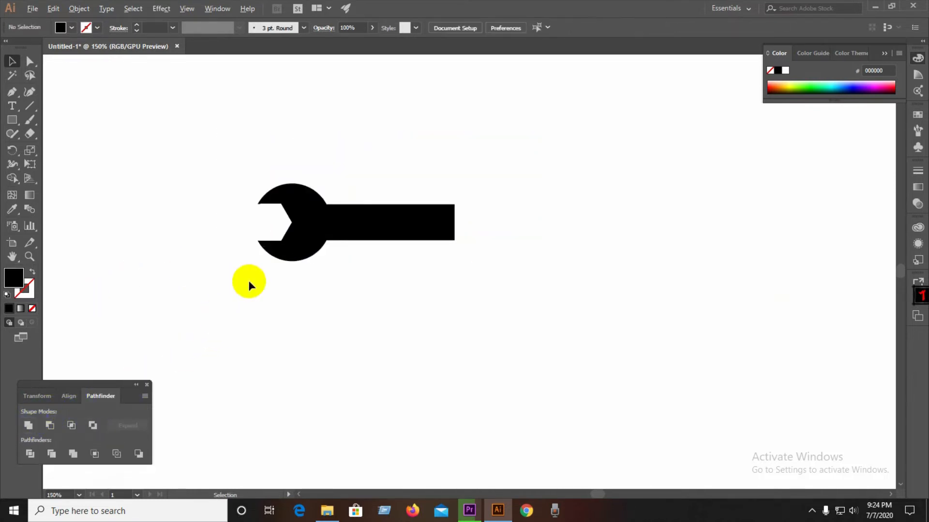
Duplicate the wrench below the original and rotate the copy so its jaw faces right
left_click(311, 231)
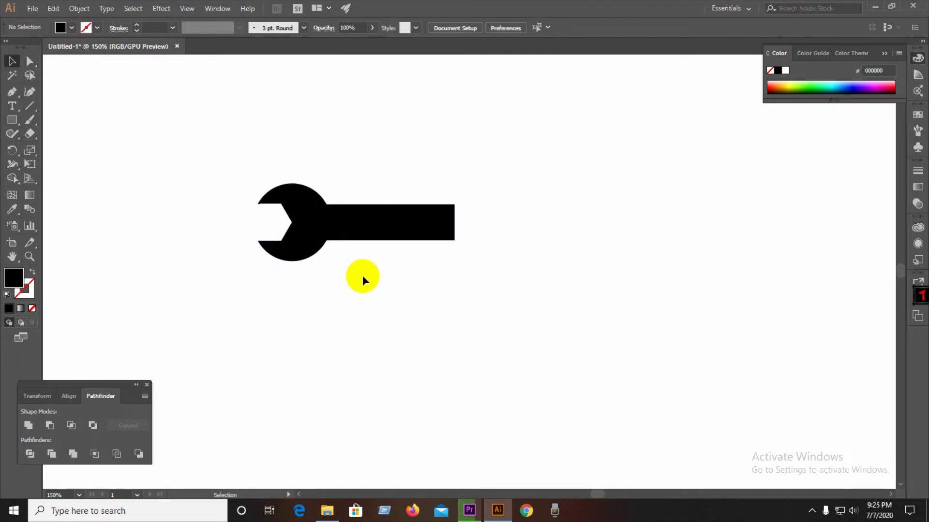
left_click(345, 234)
left_click_drag(345, 234, 358, 354)
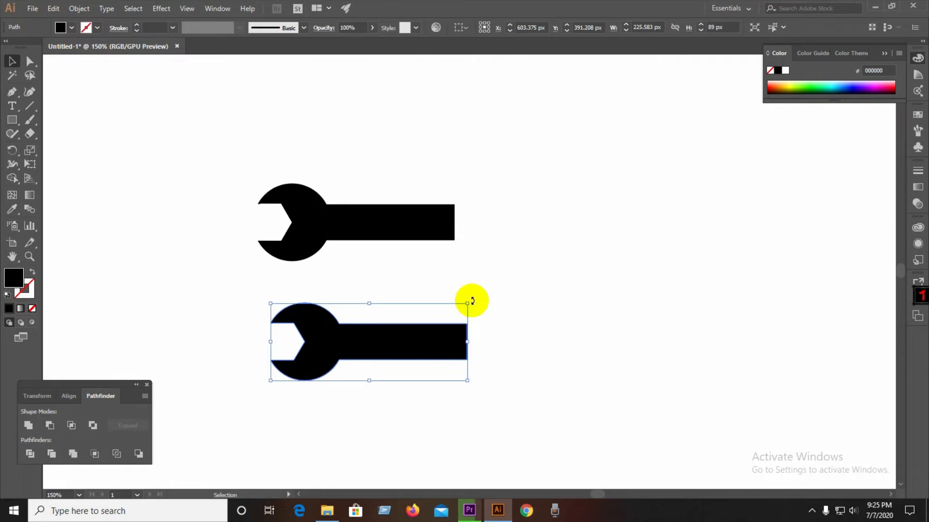
left_click_drag(472, 301, 270, 369)
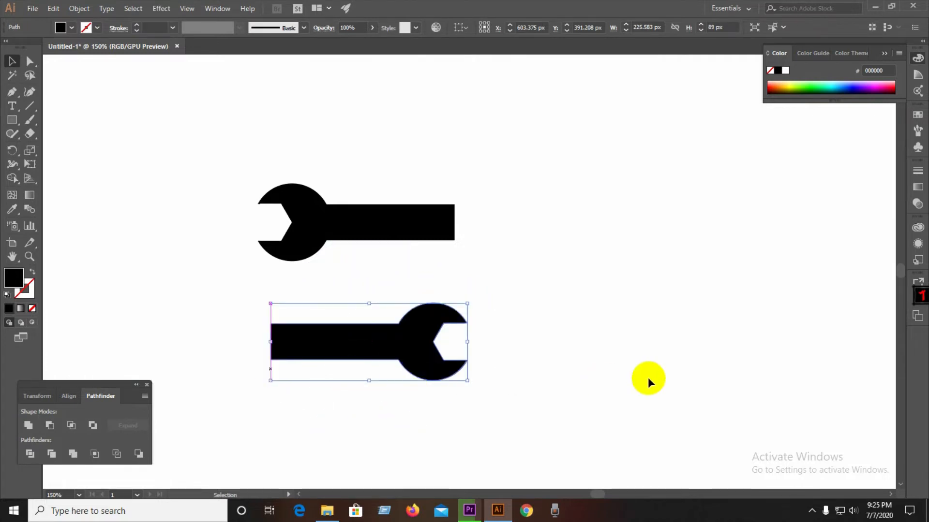
left_click(655, 378)
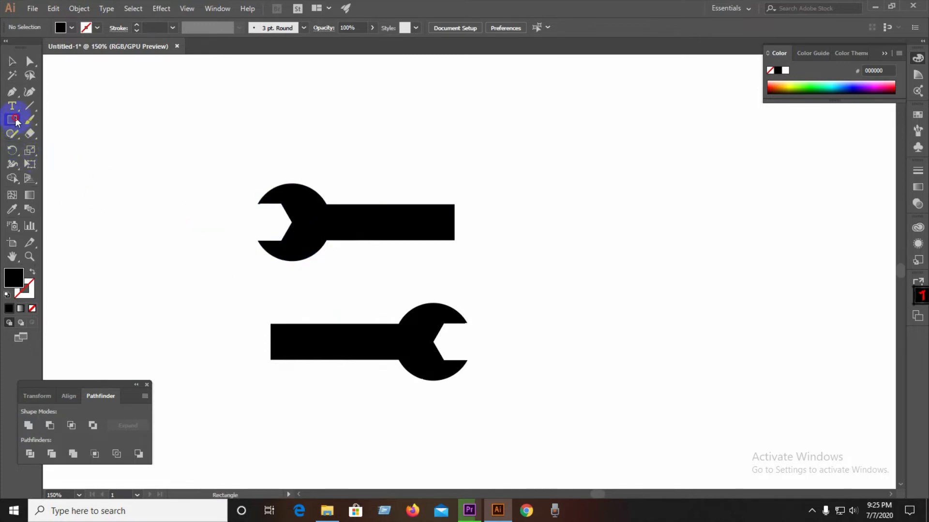
Draw an 89 px black circle centred on the inner jaw point of the upper wrench, covering its head
left_click_drag(16, 117, 60, 148)
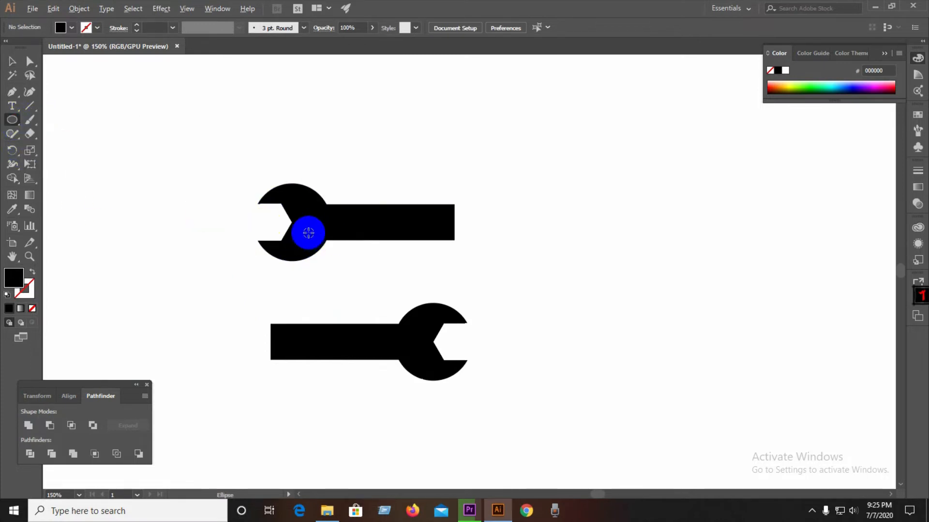
scroll(306, 232, "up", 3)
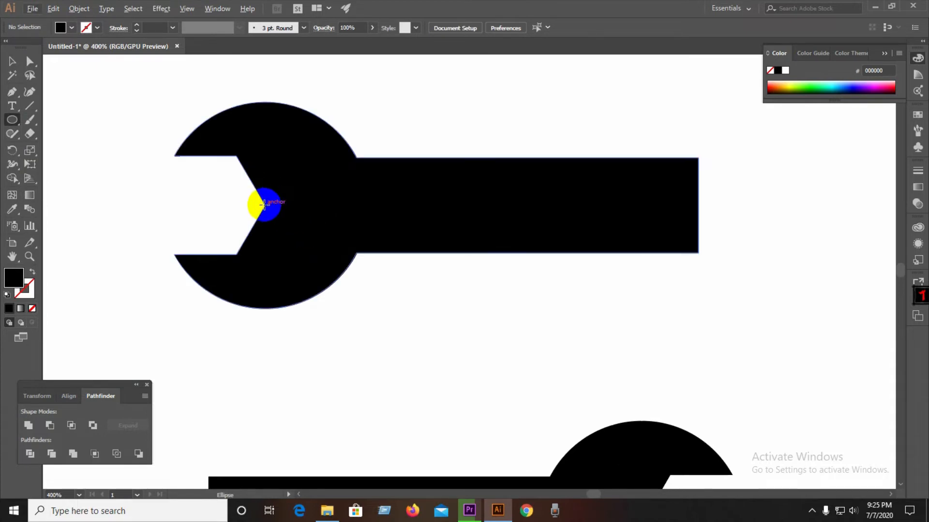
left_click_drag(269, 203, 368, 294)
key("v")
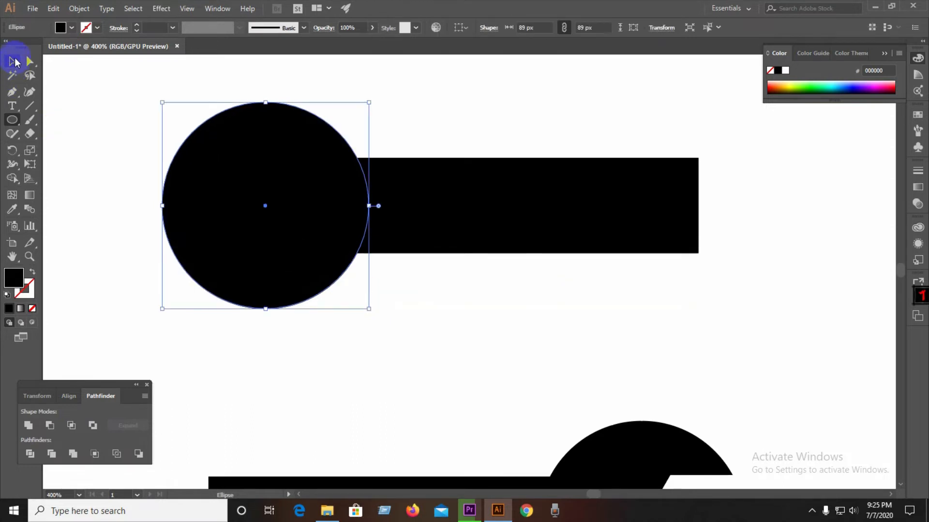
scroll(315, 142, "down", 1)
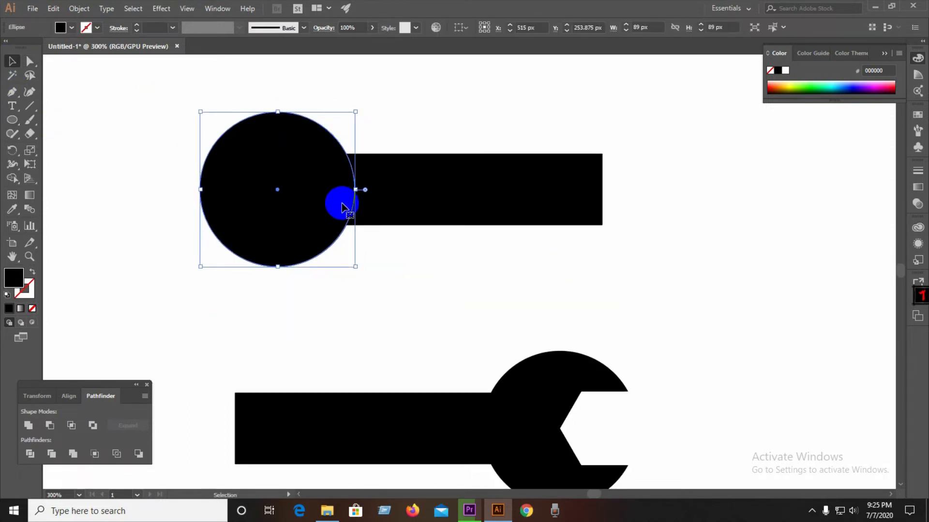
Move the circle onto the free left end of the lower wrench's handle
left_click(486, 264)
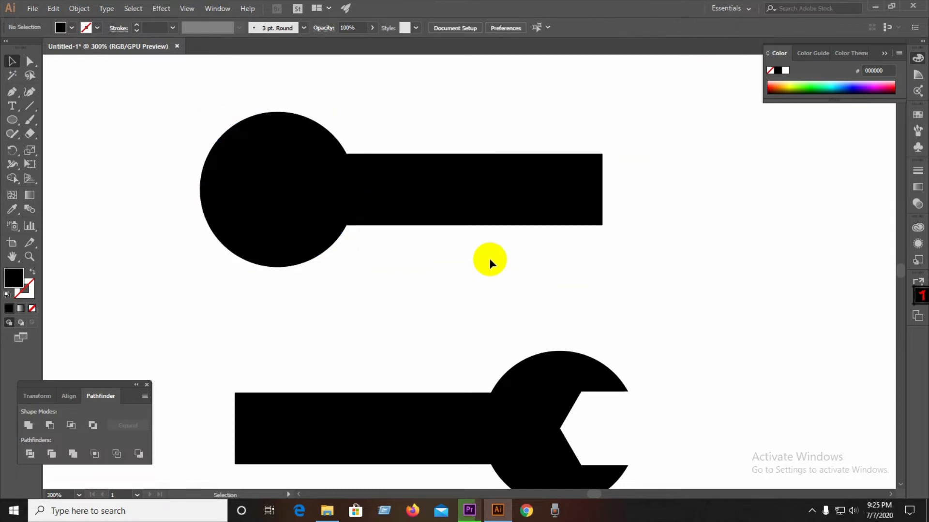
scroll(489, 258, "down", 1)
left_click_drag(394, 222, 340, 390)
left_click(423, 429)
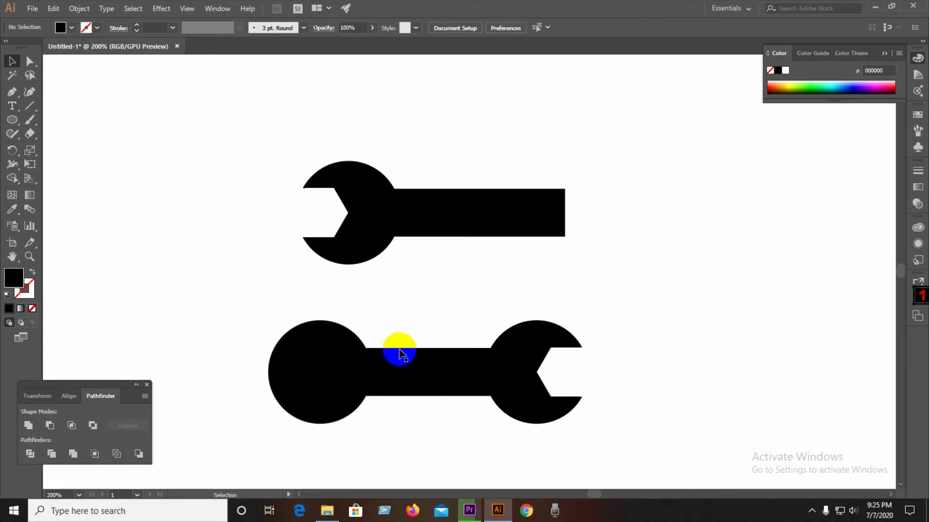
Move the lower wrench and its circle together above and to the right of the other wrench, and group them
left_click(337, 345)
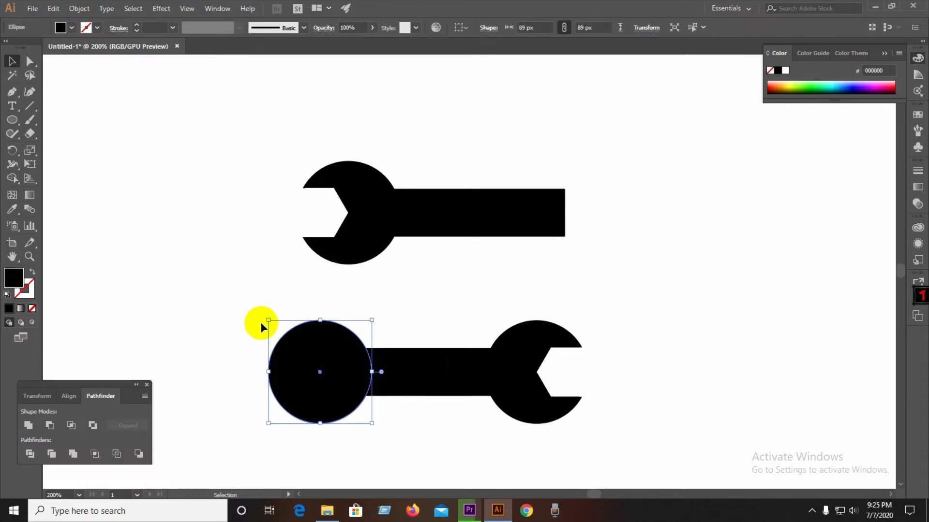
left_click_drag(222, 328, 566, 379)
left_click_drag(416, 373, 589, 115)
right_click(590, 114)
left_click(621, 184)
left_click(377, 272)
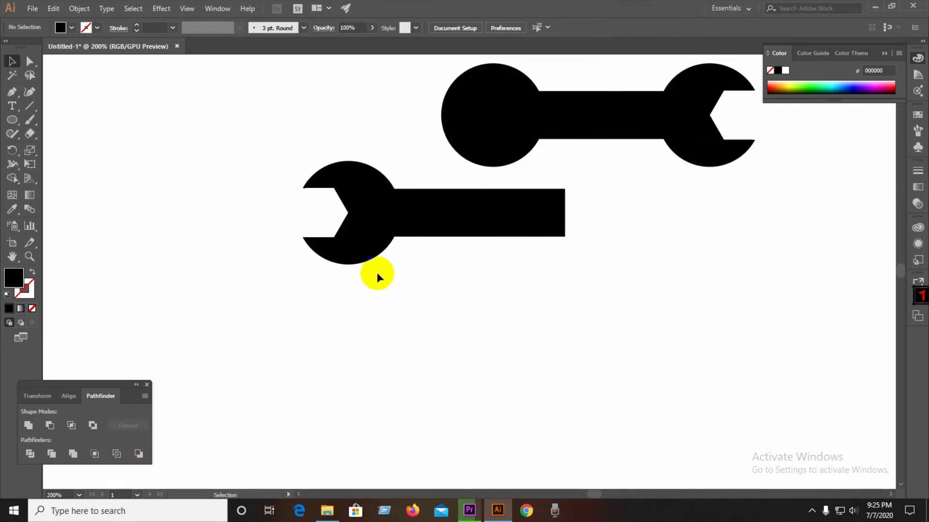
scroll(376, 272, "down", 1)
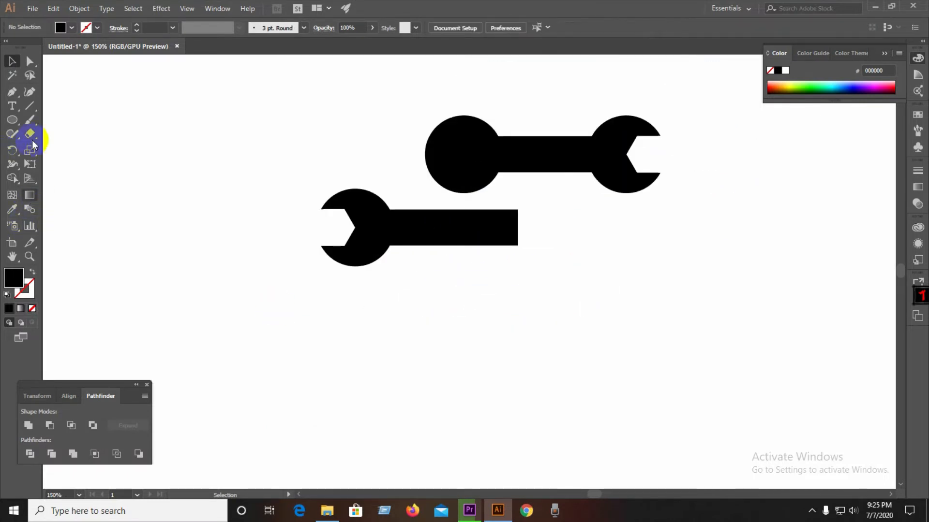
left_click(13, 120)
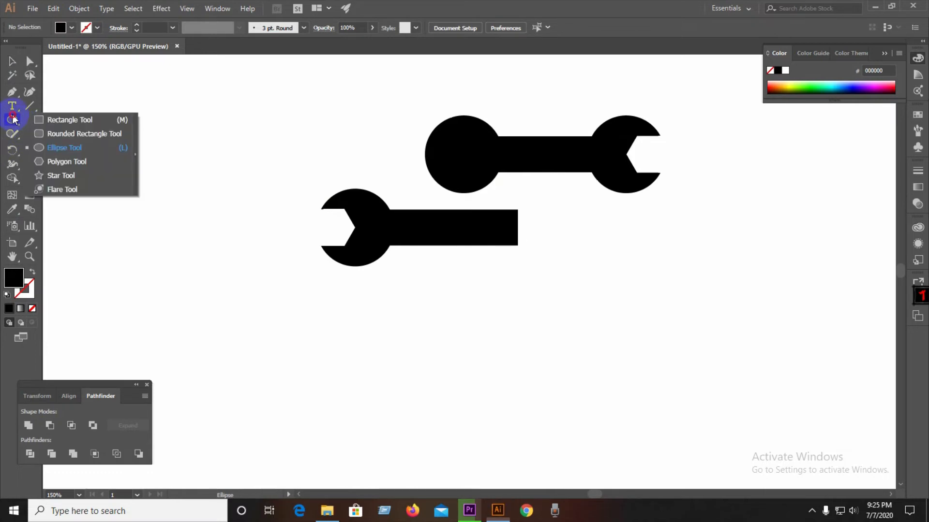
left_click(51, 121)
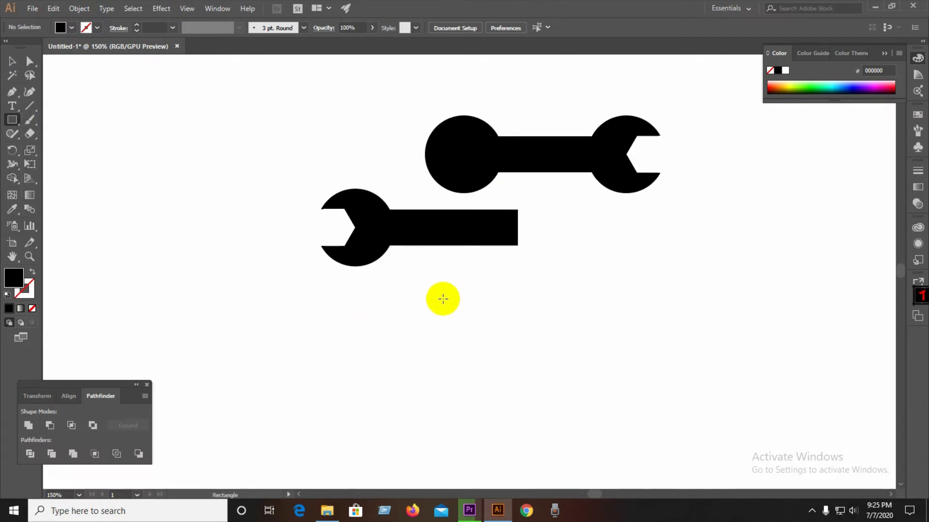
left_click_drag(442, 299, 681, 365)
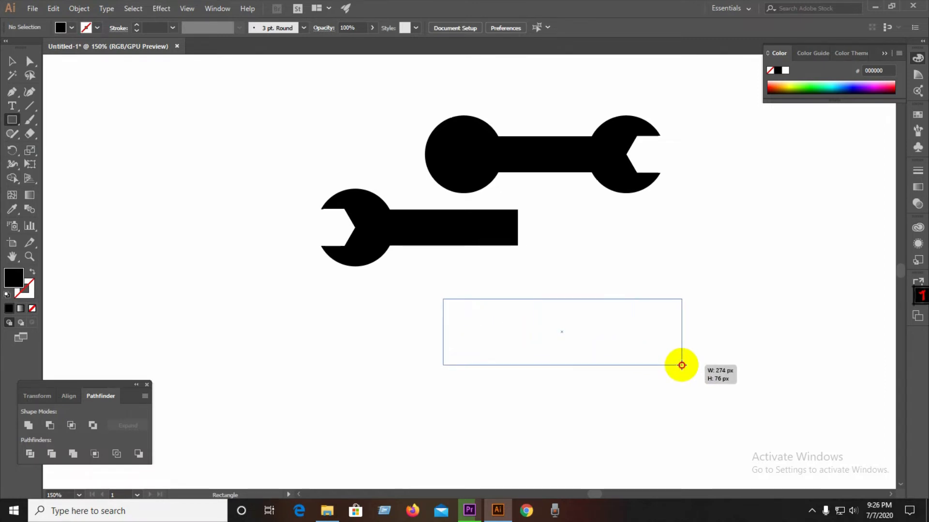
left_click_drag(681, 365, 679, 365)
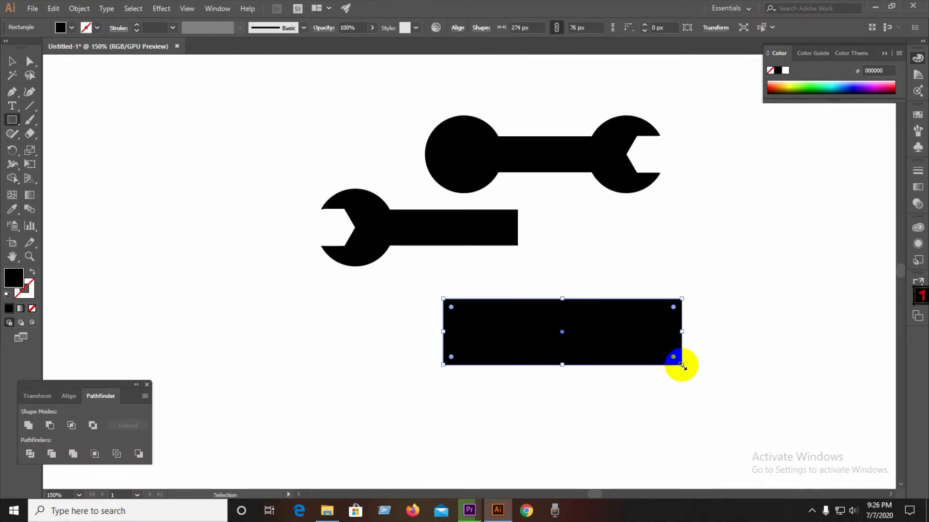
key("ctrl+z")
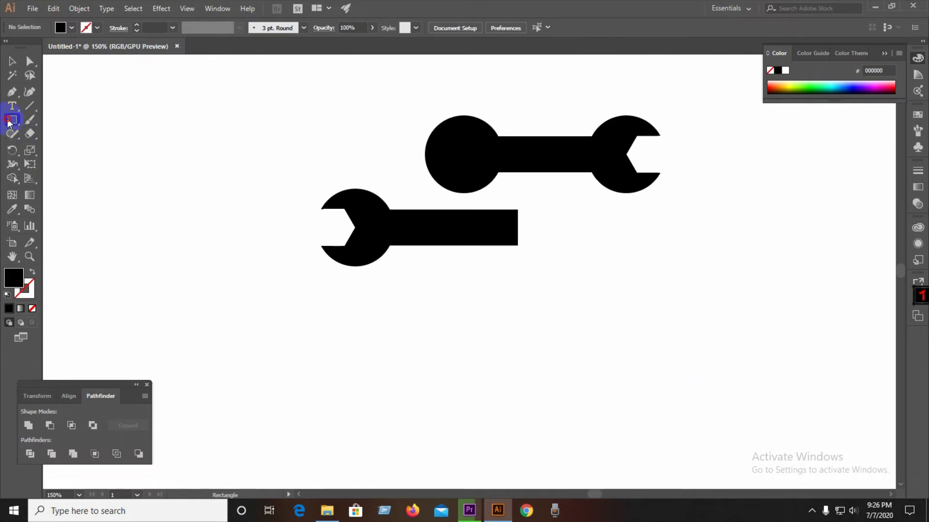
left_click(9, 121)
left_click_drag(9, 122, 56, 138)
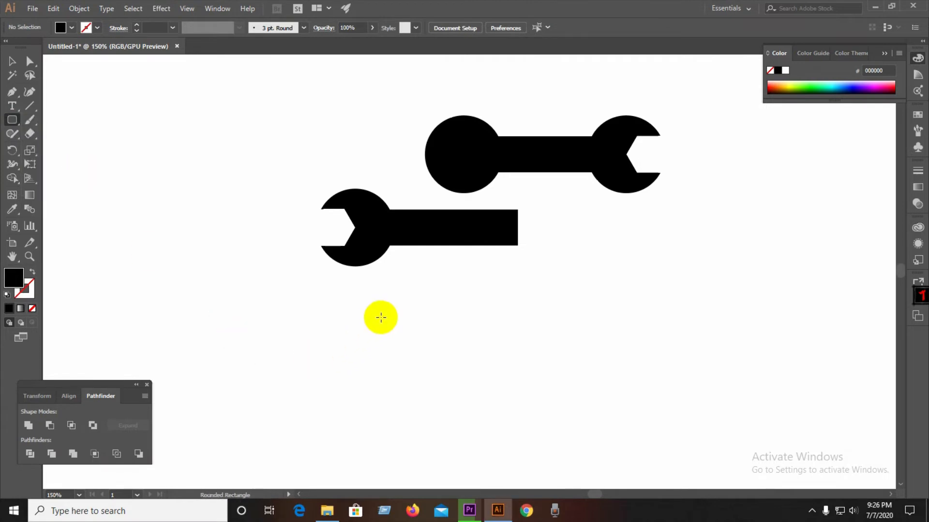
left_click_drag(381, 318, 616, 394)
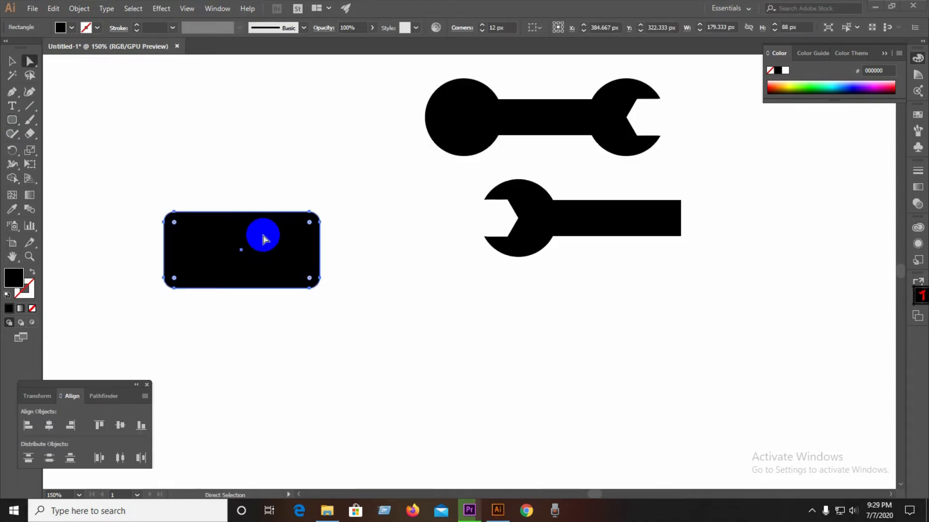
key("Delete")
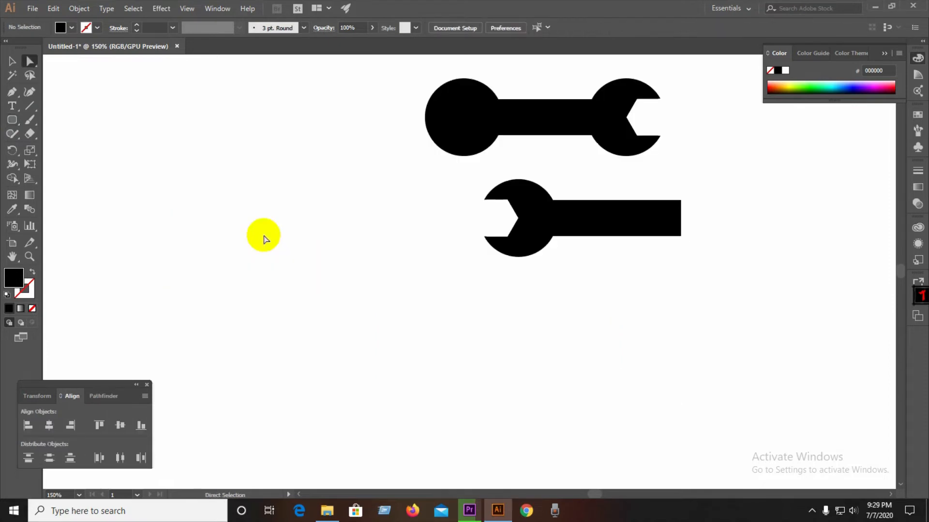
Draw a black rounded rectangle of about 178 by 91 px left of the wrenches and fully round its two left corners
left_click_drag(160, 227, 315, 307)
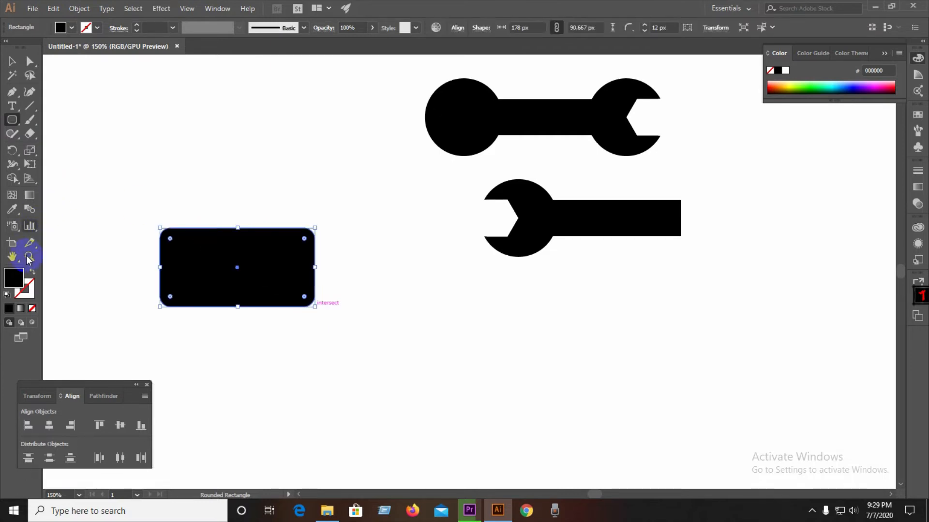
left_click(29, 63)
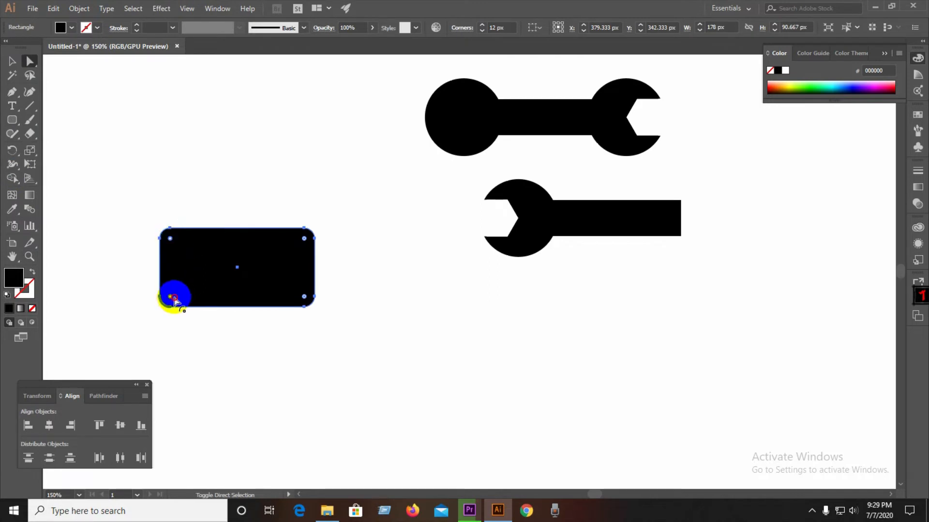
left_click_drag(174, 298, 357, 321)
left_click(12, 61)
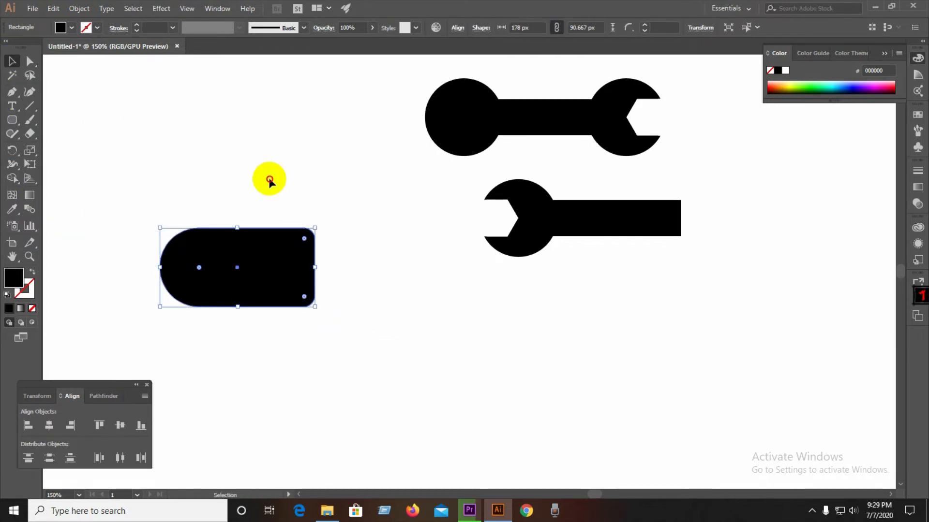
Bring the single-head wrench to the front of the stacking order and place it just below the circle-ended wrench
left_click_drag(543, 213, 396, 249)
right_click(400, 248)
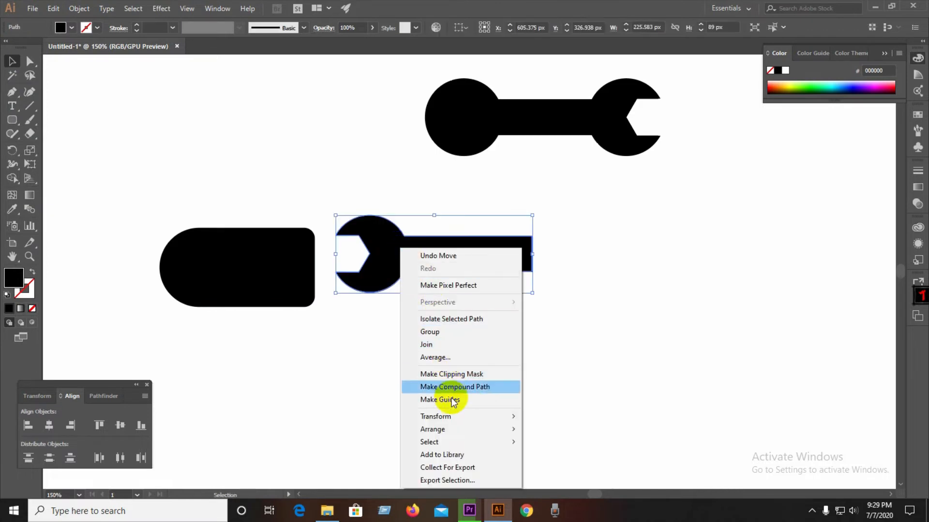
mouse_move(483, 429)
left_click(537, 429)
left_click(389, 260)
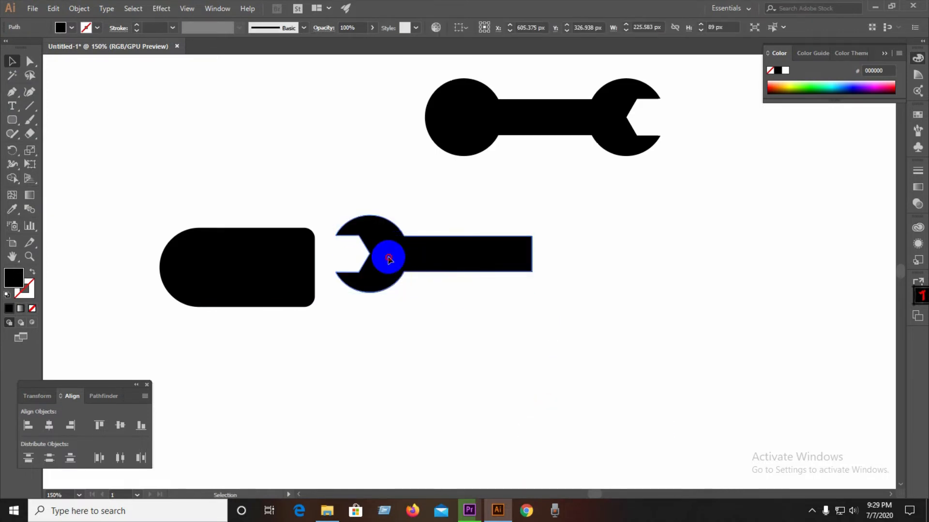
left_click_drag(389, 259, 493, 245)
Scale both wrenches down together proportionally and test the fit of the single-head wrench over the rounded shape
left_click(436, 139, "shift")
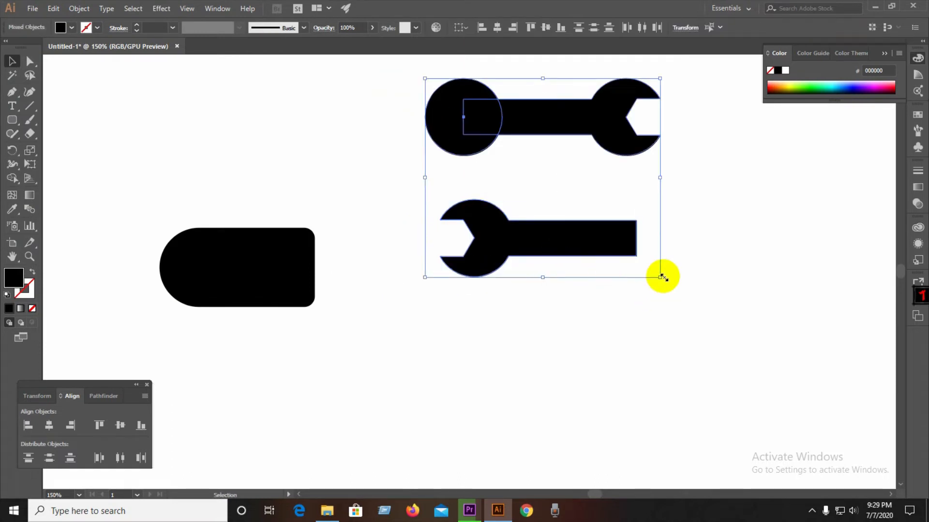
left_click_drag(662, 277, 622, 245)
left_click(725, 272)
left_click(569, 219)
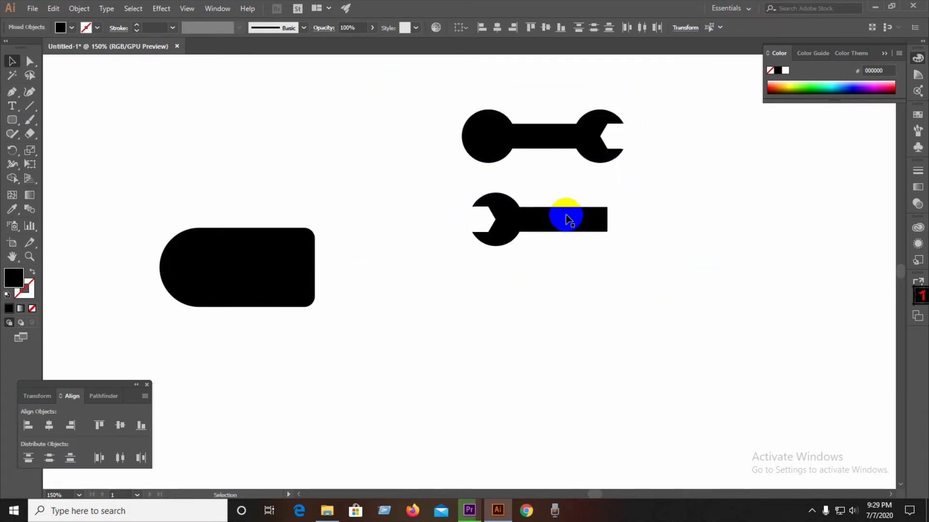
left_click_drag(570, 220, 270, 264)
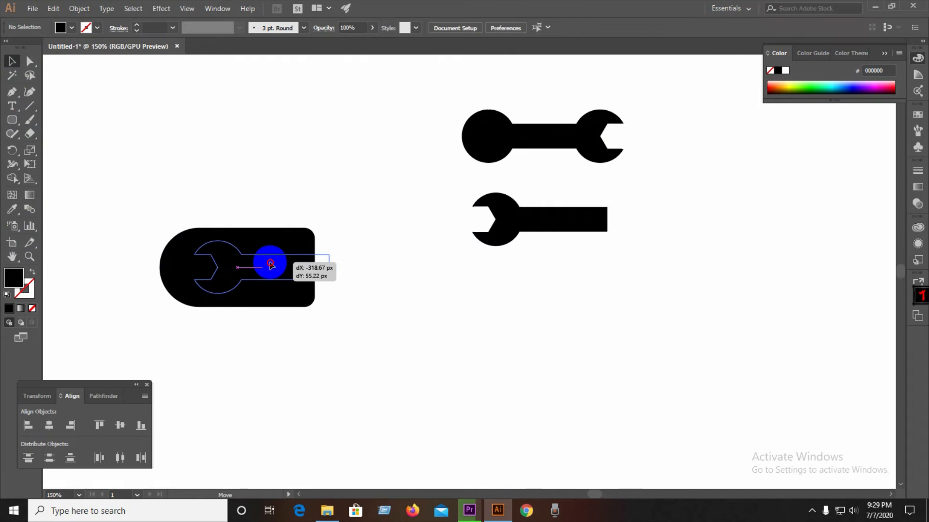
left_click_drag(271, 264, 598, 212)
Scale both wrenches down further and place the single-head wrench inside the rounded shape, centred on its horizontal midline
left_click_drag(394, 118, 614, 228)
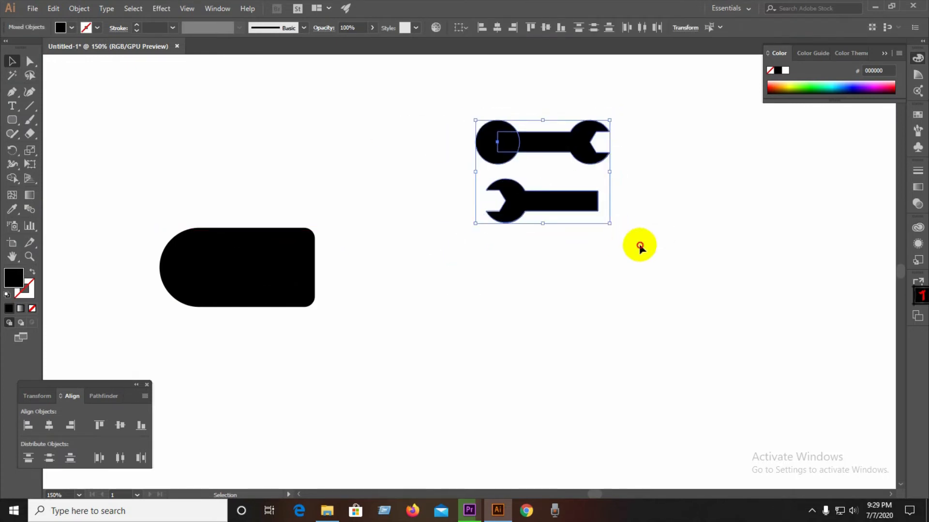
left_click(639, 245)
left_click_drag(576, 201, 287, 268)
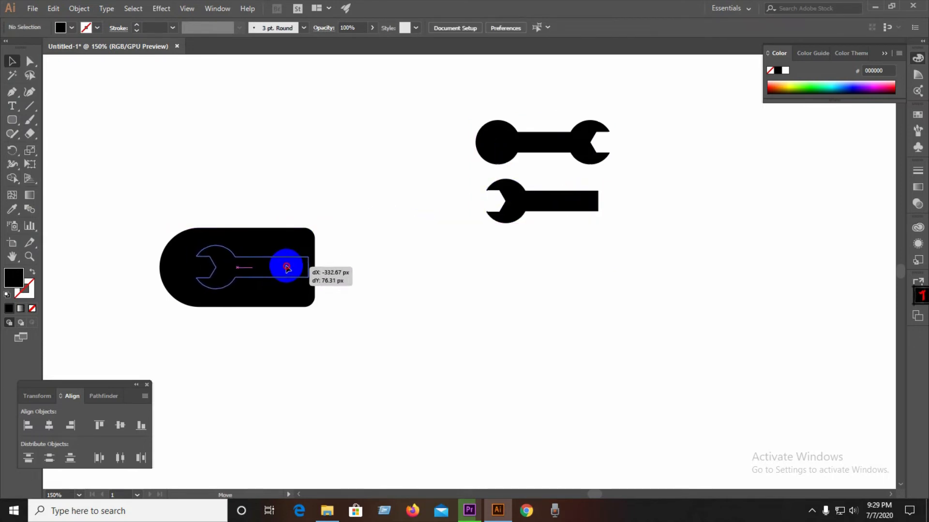
left_click_drag(287, 269, 288, 268)
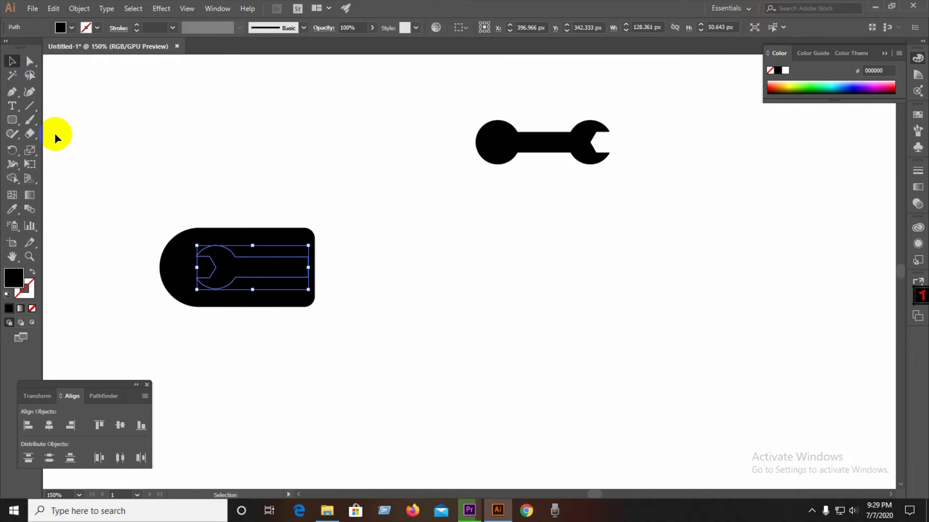
Divide the rounded body with the wrench inside it, ungroup the pieces, and delete the wrench piece to leave a cutout
left_click(13, 62)
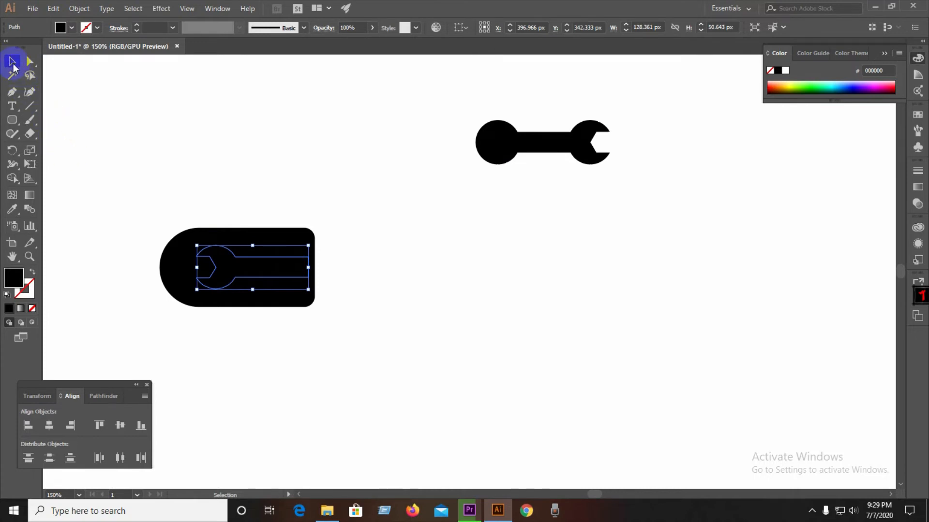
left_click_drag(143, 180, 315, 346)
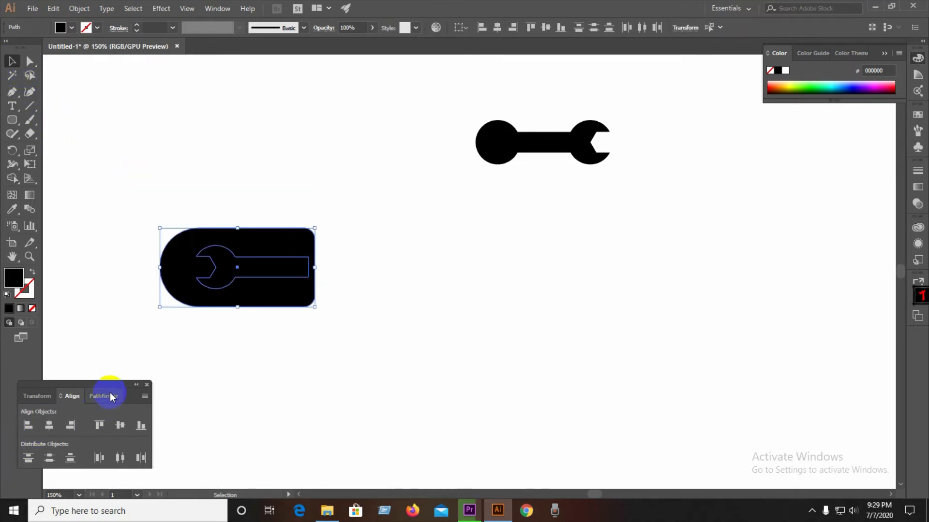
left_click(110, 397)
left_click(30, 454)
right_click(277, 277)
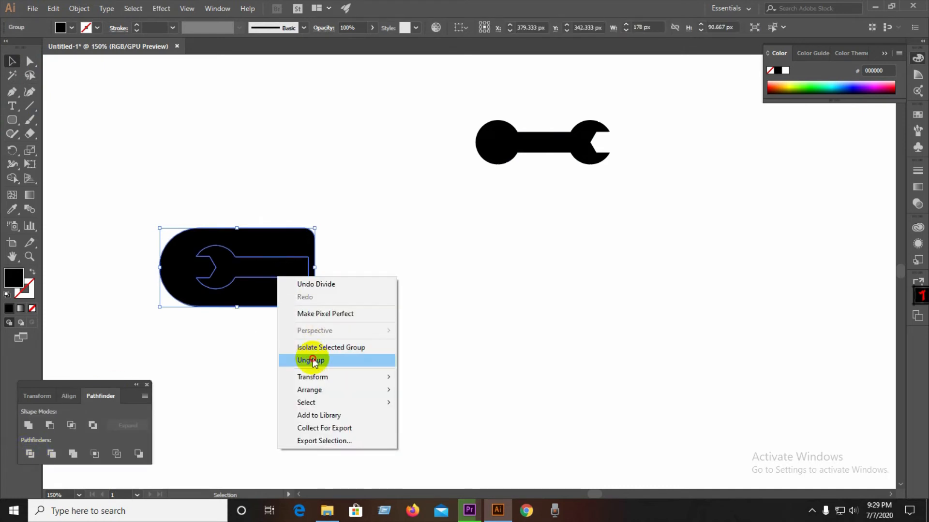
left_click(313, 361)
left_click(290, 311)
left_click(275, 270)
key("Delete")
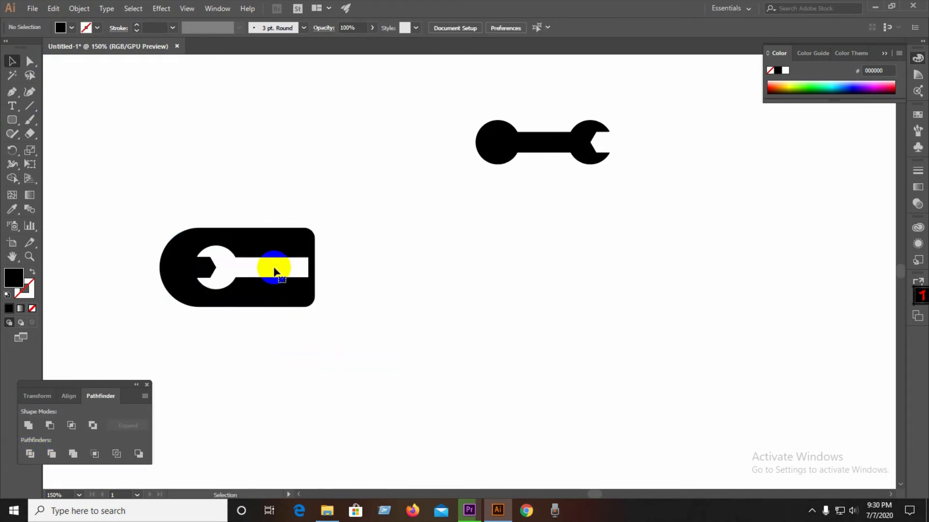
Draw a vertical line about 157 px long across the body near its right end and divide the body with it
left_click(30, 105)
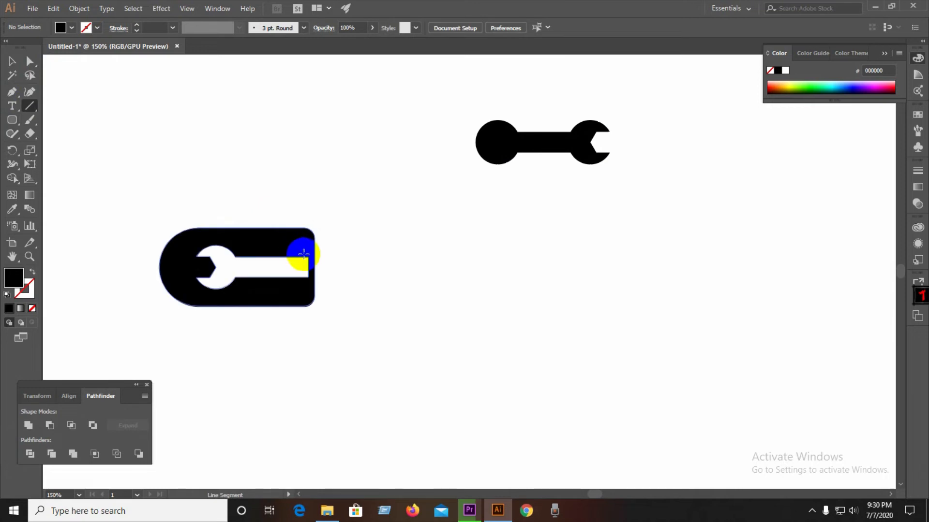
mouse_move(307, 254)
left_mouse_down()
mouse_move(307, 232)
mouse_move(304, 358)
left_mouse_up()
left_click(12, 62)
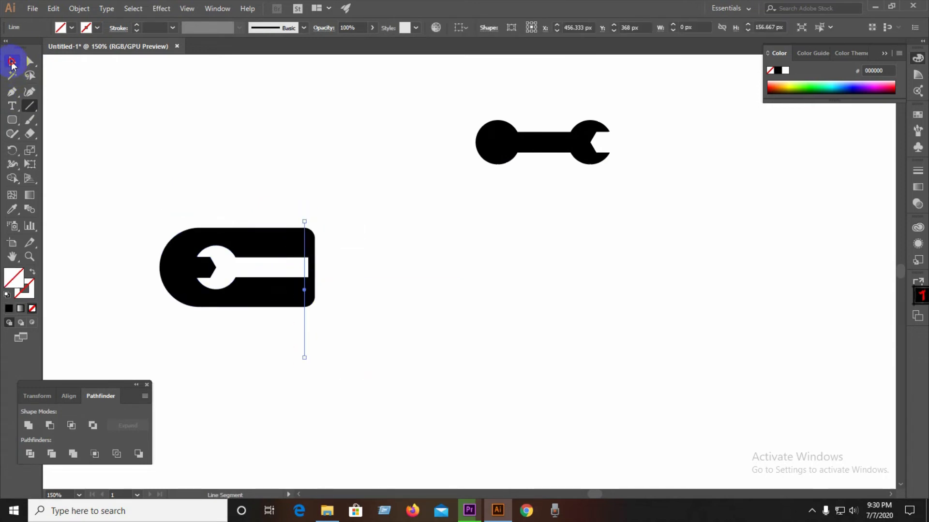
left_click(307, 309, "shift")
left_click(21, 456)
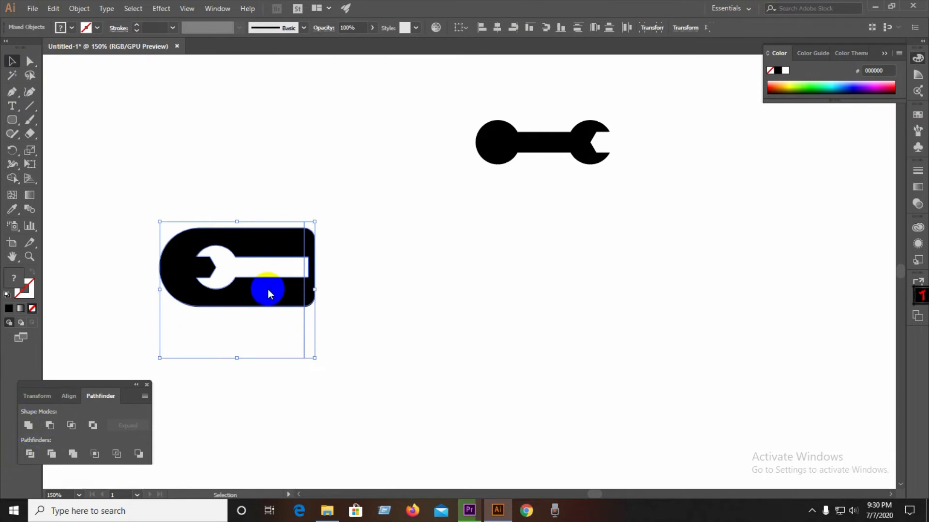
Ungroup the divided body and delete the right end strip and the leftover unfilled piece so the wrench slot opens outward
right_click(268, 289)
left_click(311, 356)
left_click(312, 280)
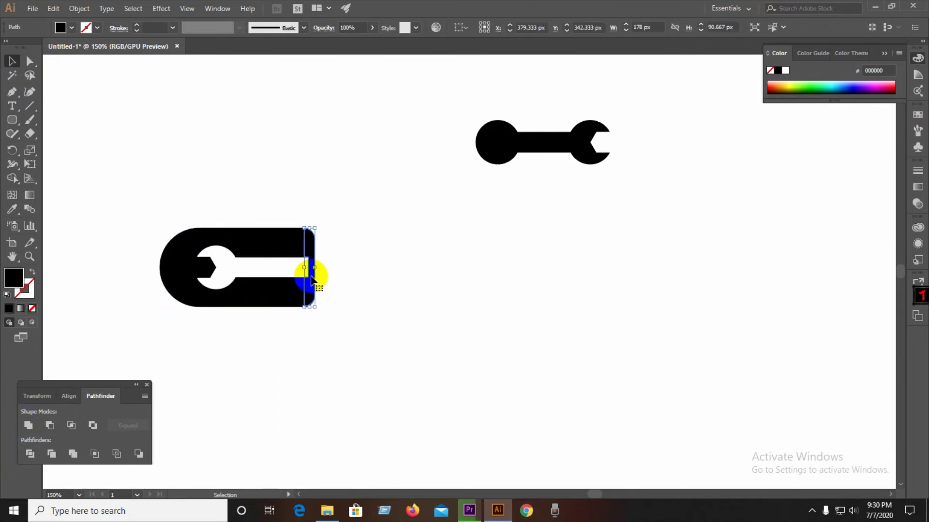
key("Delete")
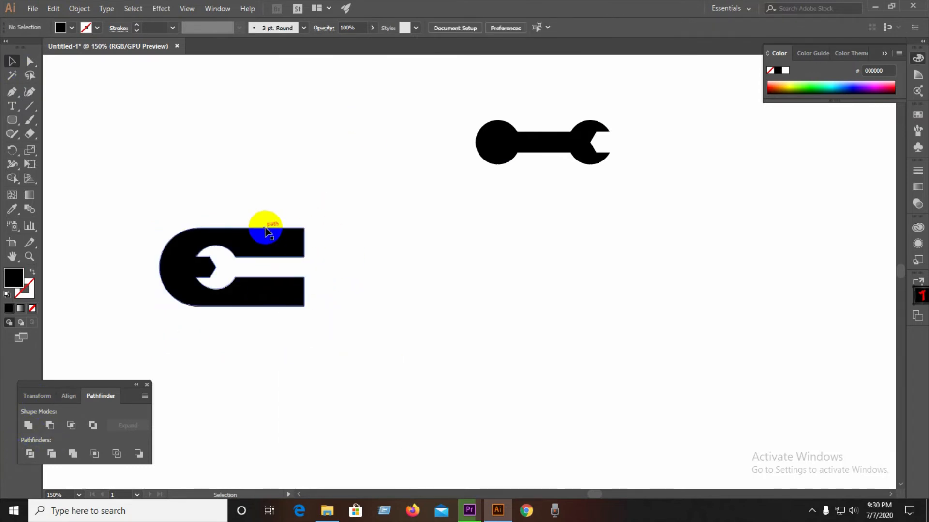
left_click(308, 264)
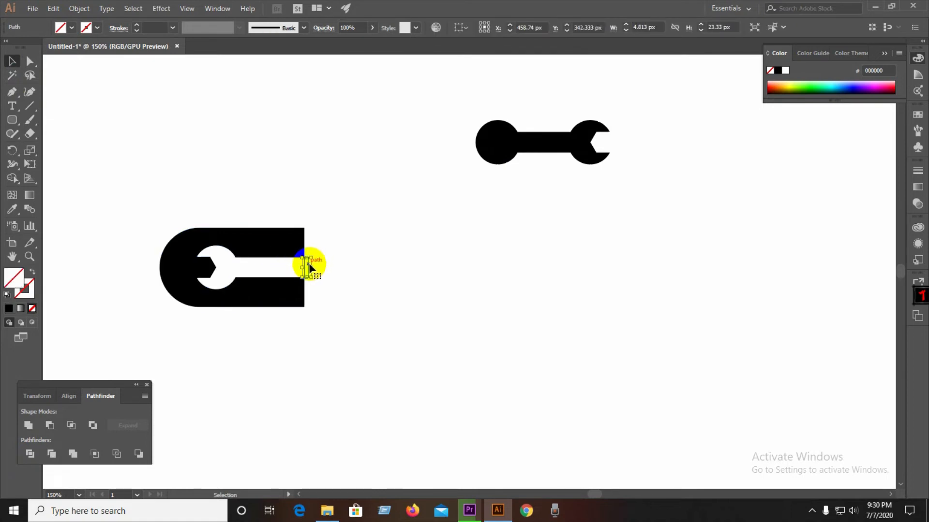
key("Delete")
Duplicate the slotted body and place the copy, rotated 180°, below the original and overlapping it to form an S
left_click(289, 249)
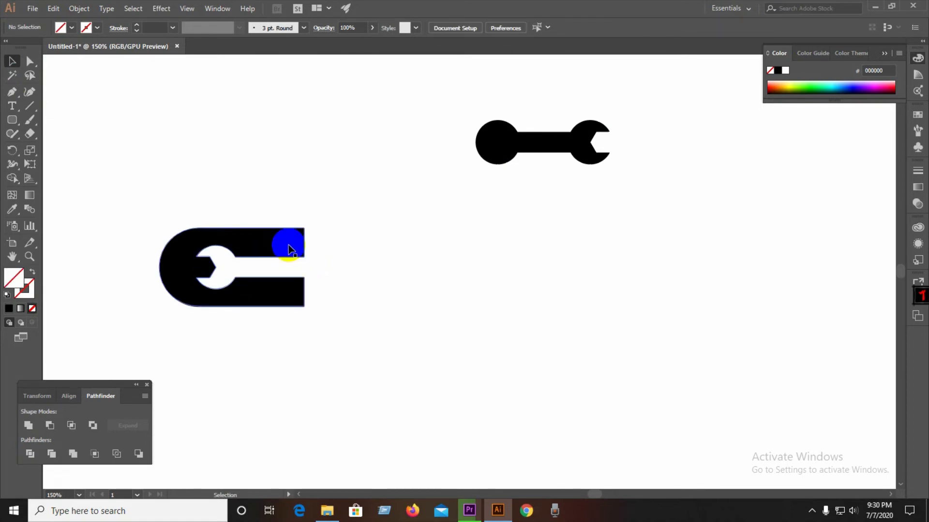
left_click_drag(289, 249, 333, 201)
left_click_drag(328, 159, 155, 247)
left_click(271, 364)
left_click_drag(282, 248, 207, 341)
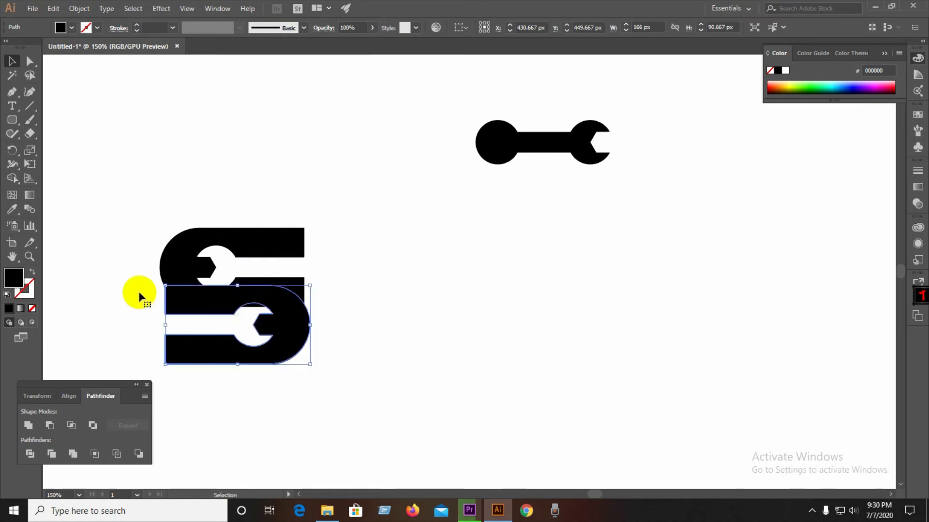
Align the two overlapping bodies on their horizontal centres, keeping their vertical offset
left_click(119, 256)
left_click_drag(120, 256, 311, 363)
left_click(69, 397)
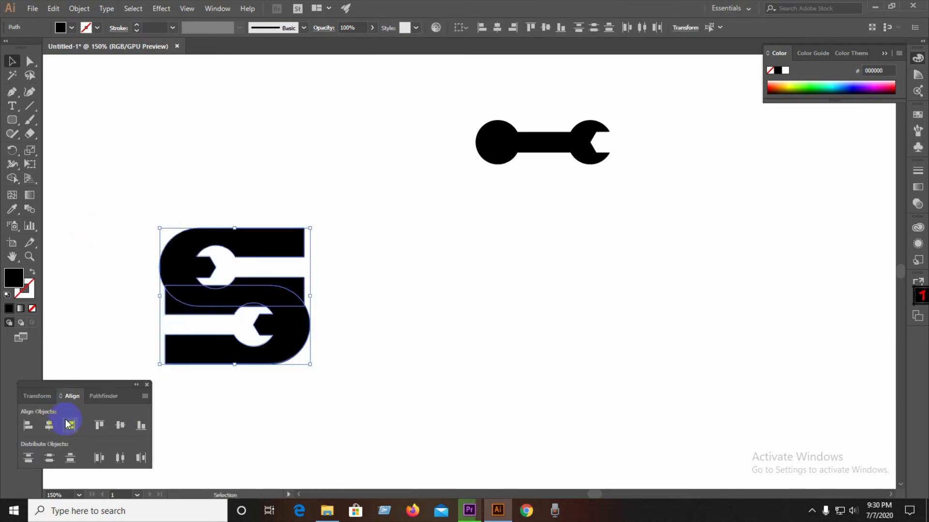
left_click(121, 425)
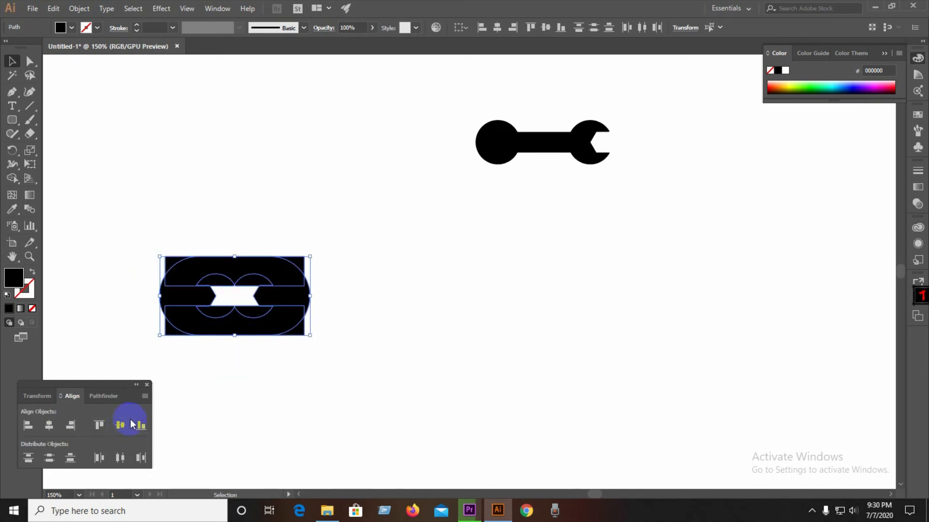
key("ctrl+z")
left_click(50, 426)
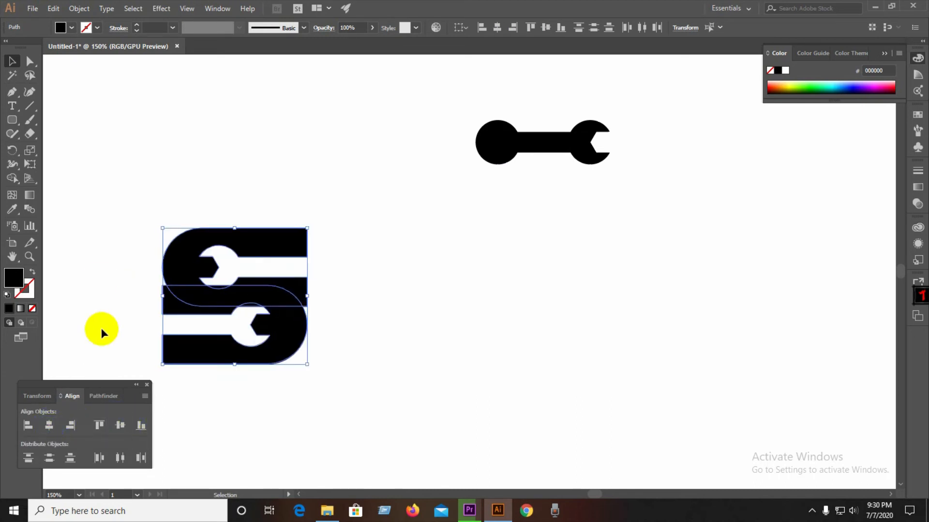
left_click(95, 275)
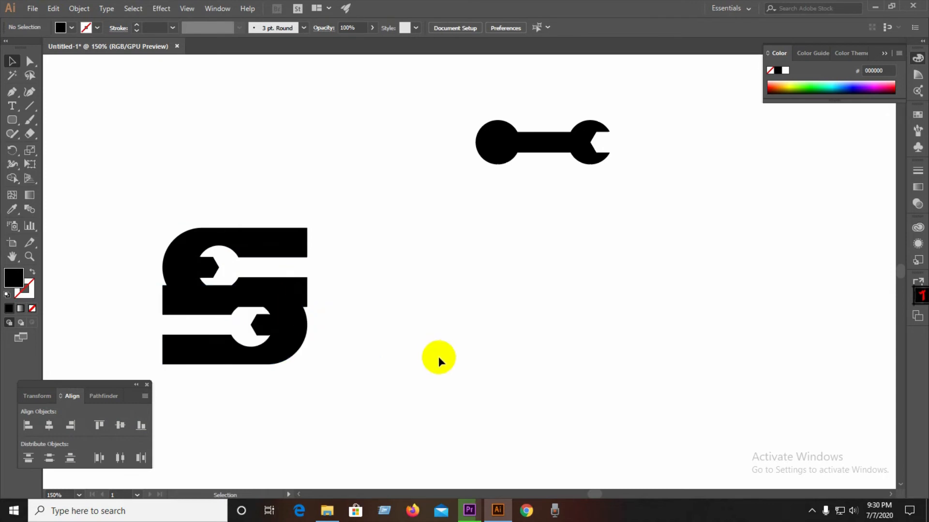
Move the lower body up until its upper bar coincides with the lower bar of the upper body
left_click(270, 304)
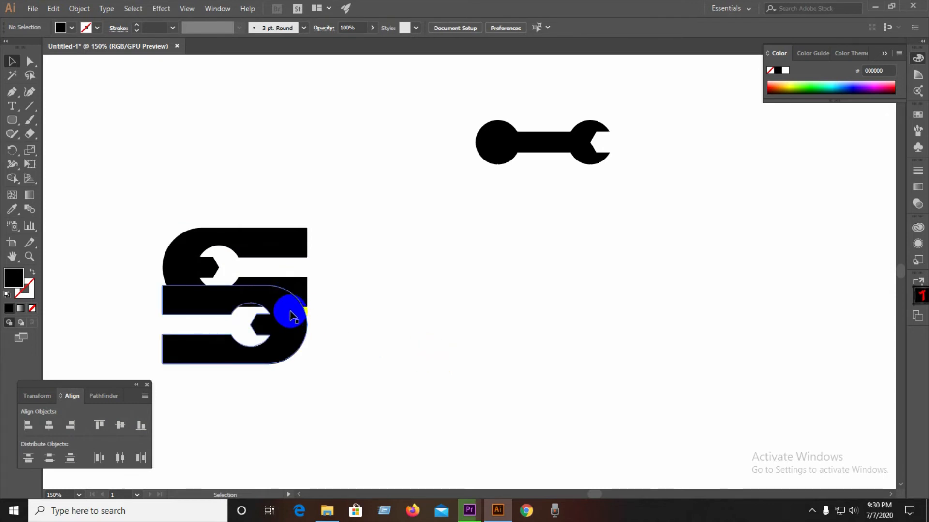
scroll(287, 310, "up", 3)
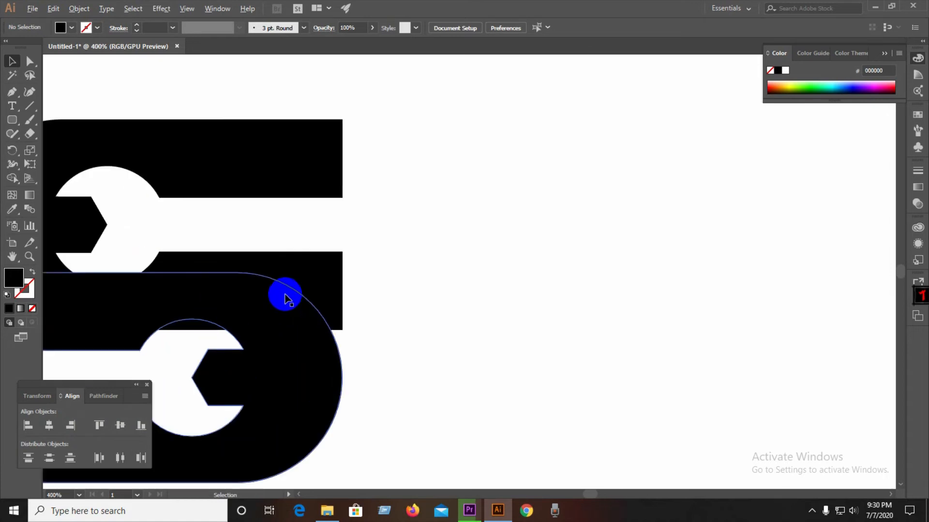
left_click_drag(284, 296, 283, 273)
scroll(410, 288, "down", 2)
left_click(471, 312)
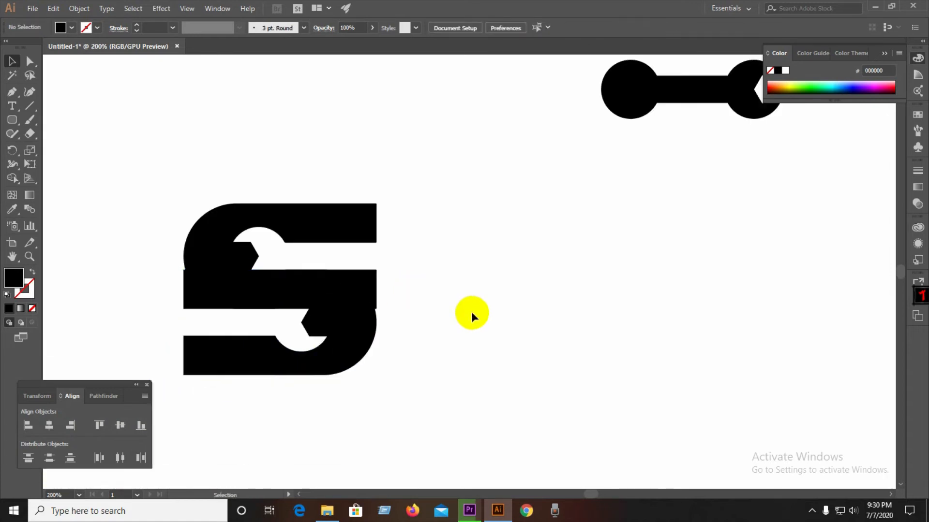
left_click_drag(127, 206, 208, 392)
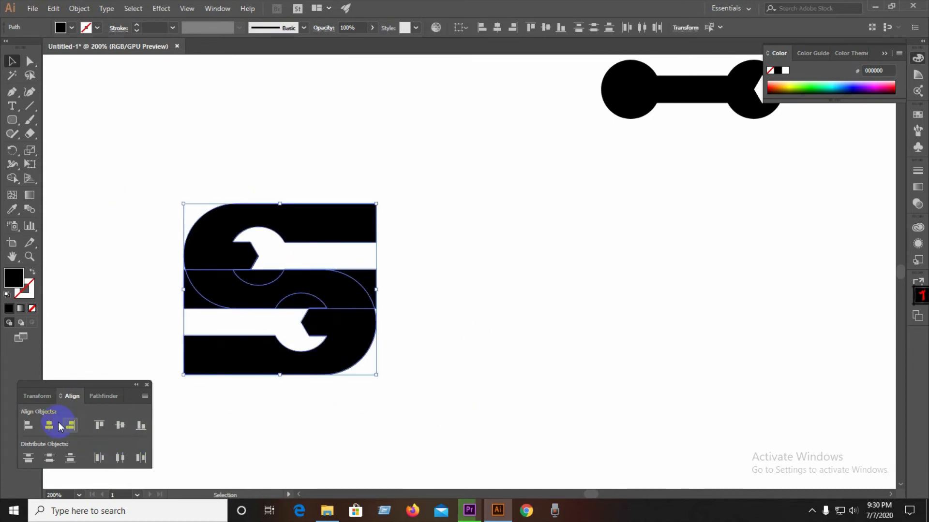
left_click(383, 301)
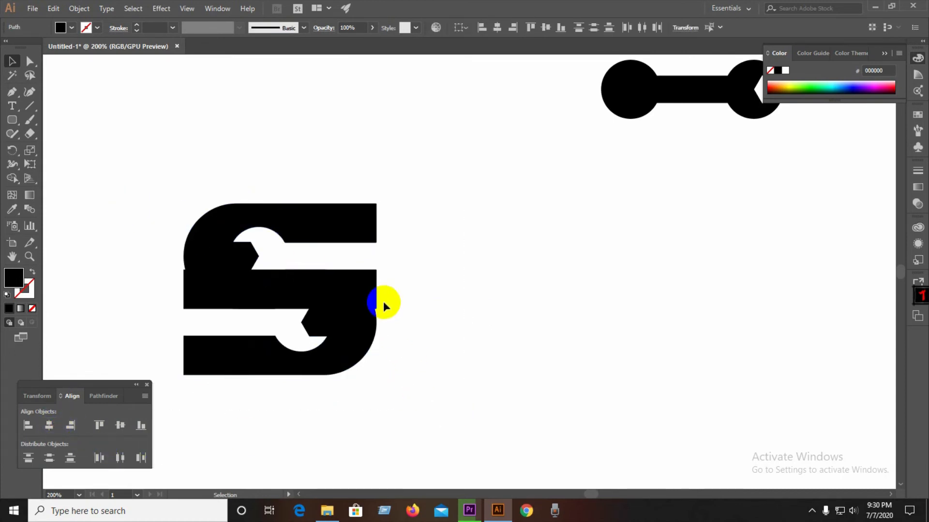
Divide the two overlapping S bodies with Pathfinder and ungroup the resulting pieces
scroll(382, 302, "up", 2)
left_click_drag(246, 250, 353, 352)
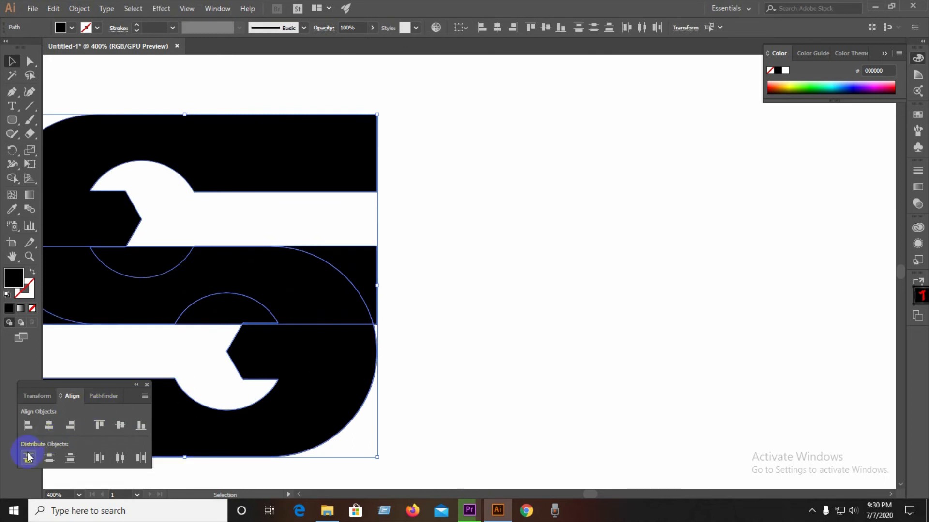
left_click(102, 396)
left_click(30, 454)
right_click(285, 351)
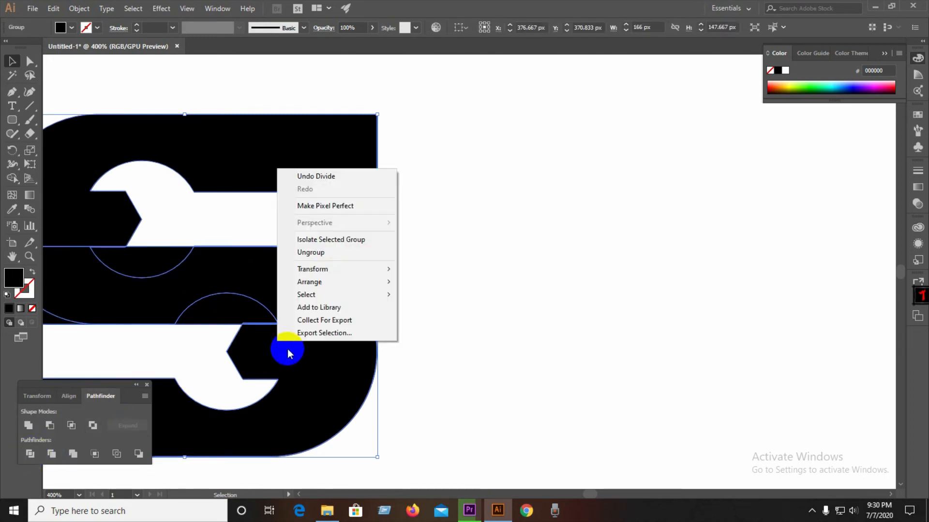
left_click(319, 253)
Delete the square corner piece outside the lower body's curve at the right end of the middle bar
left_click(391, 261)
left_click(363, 261)
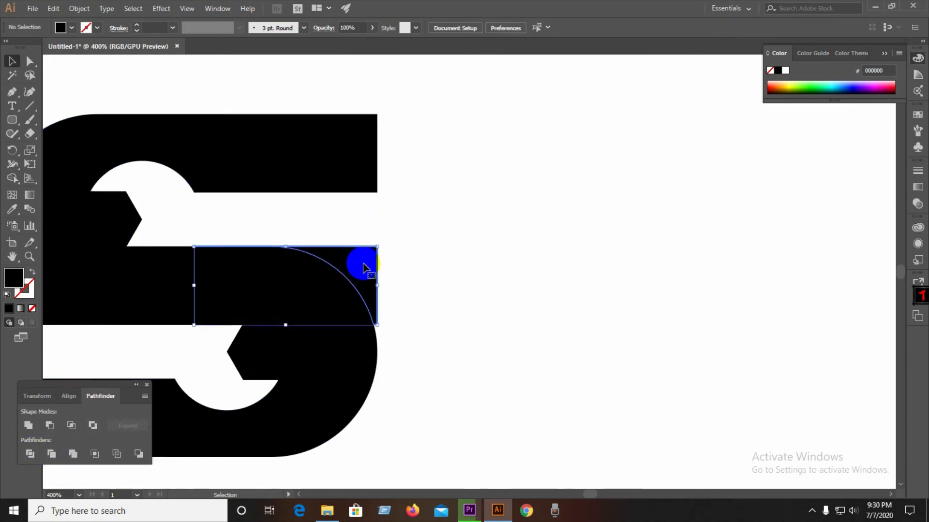
key("Delete")
left_click(264, 244)
left_click(121, 208)
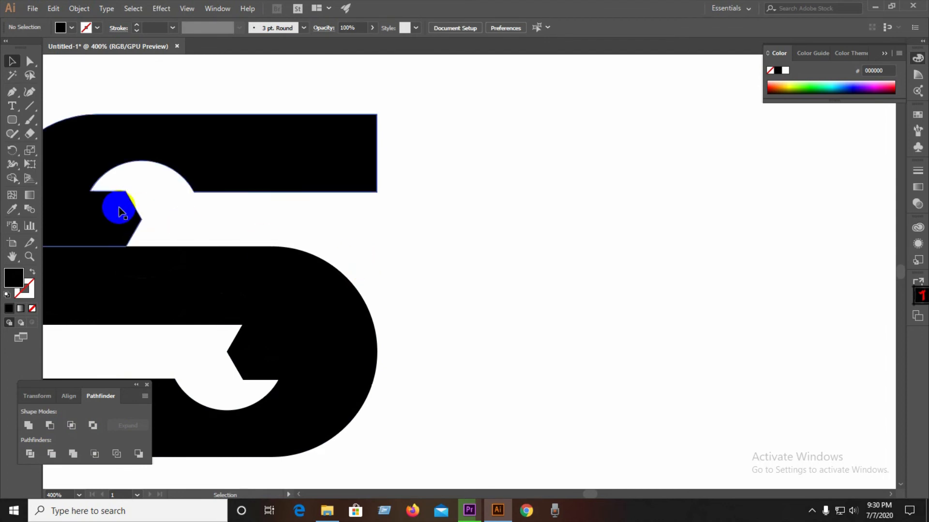
left_click(362, 247)
Delete the left corner piece of the middle bar and the two arc pieces that block the wrench-head cutouts
scroll(383, 245, "down", 1)
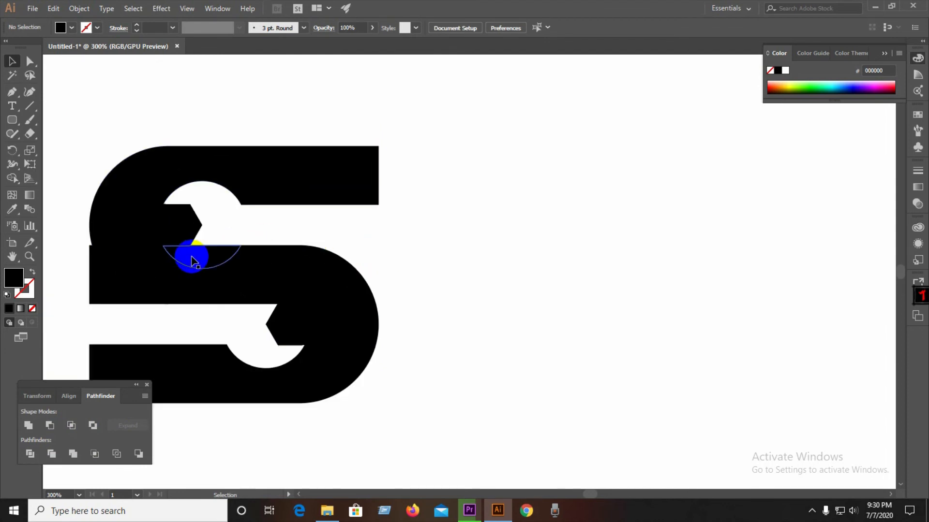
left_click(193, 261)
key("Delete")
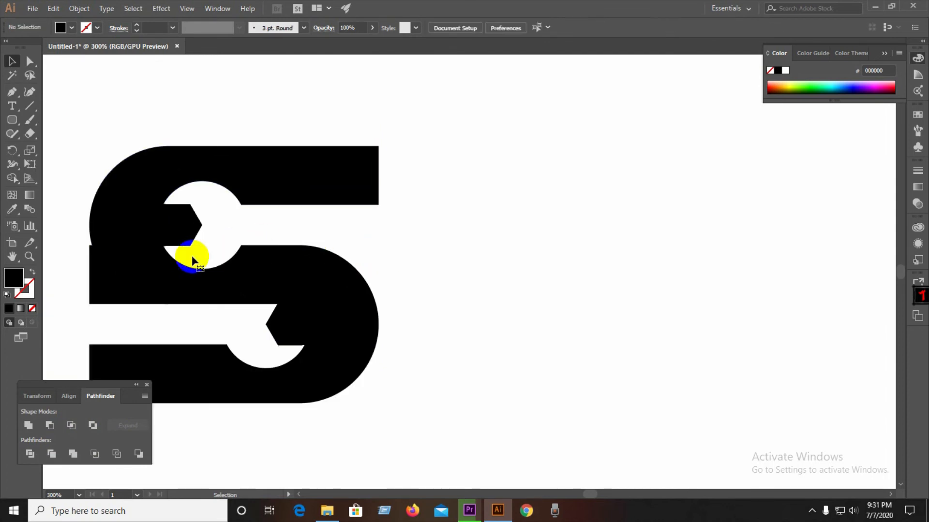
left_click(107, 296)
key("Delete")
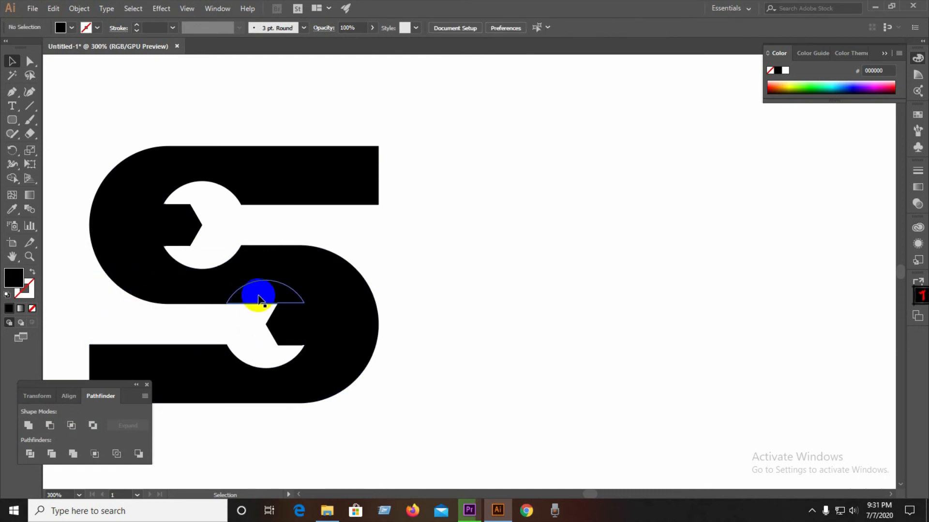
left_click(259, 299)
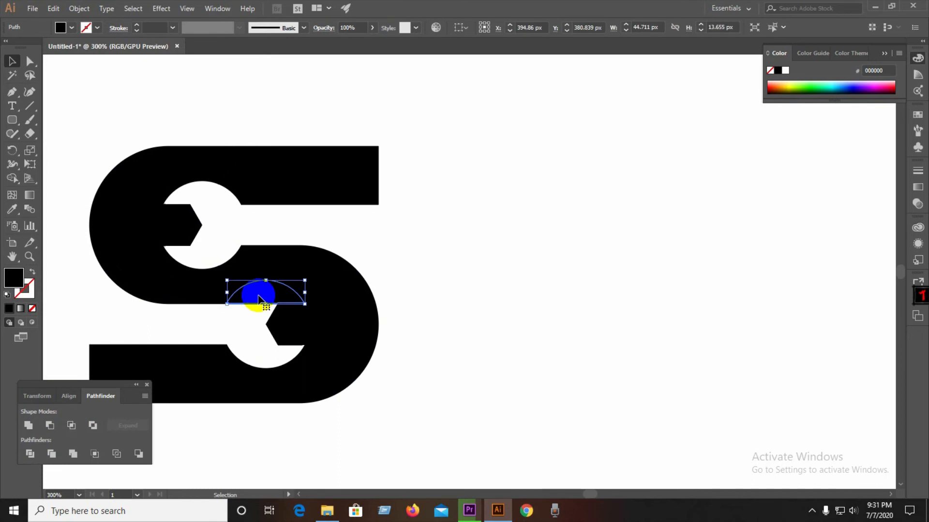
key("Delete")
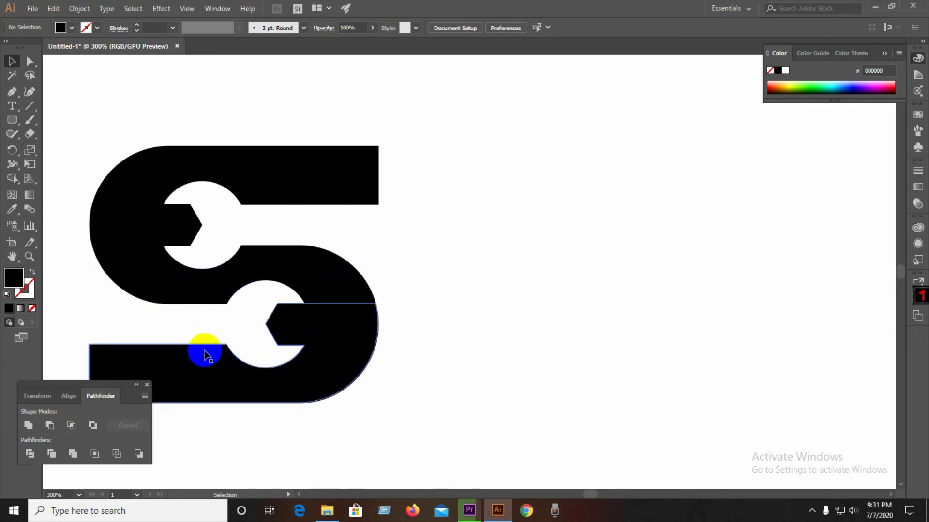
Draw a black circle about 51 px in diameter centred on the jaw tip, covering the lower wrench-head cutout
left_click_drag(13, 125, 61, 148)
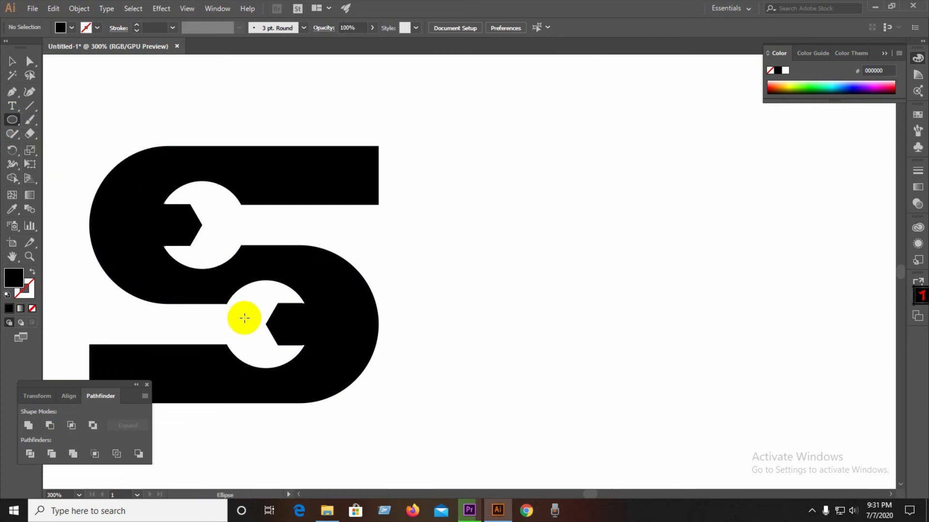
scroll(265, 324, "up", 3)
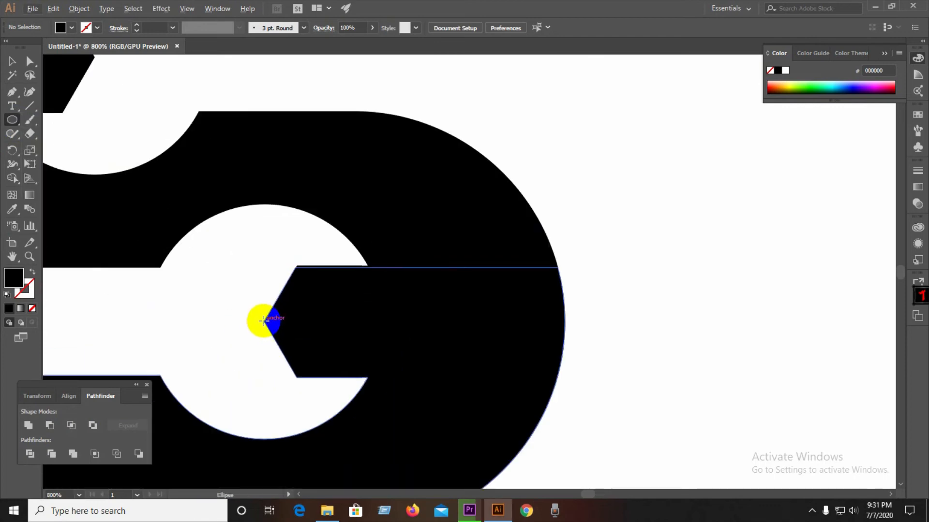
left_click_drag(263, 320, 377, 434)
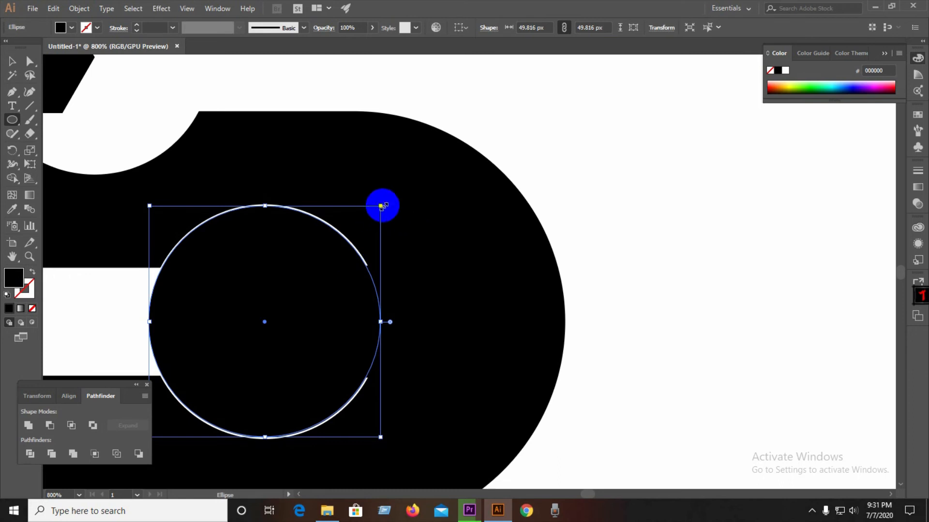
left_click_drag(381, 206, 389, 203)
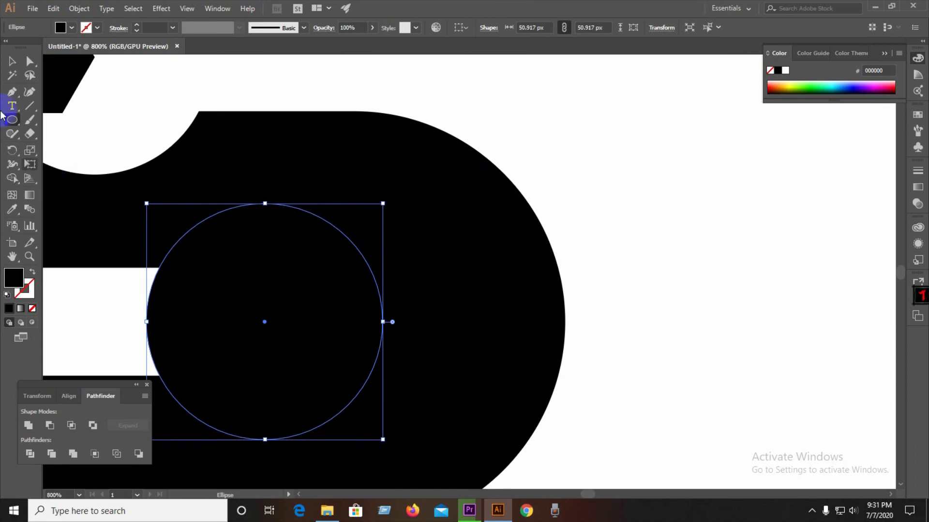
left_click(12, 63)
scroll(332, 228, "down", 1)
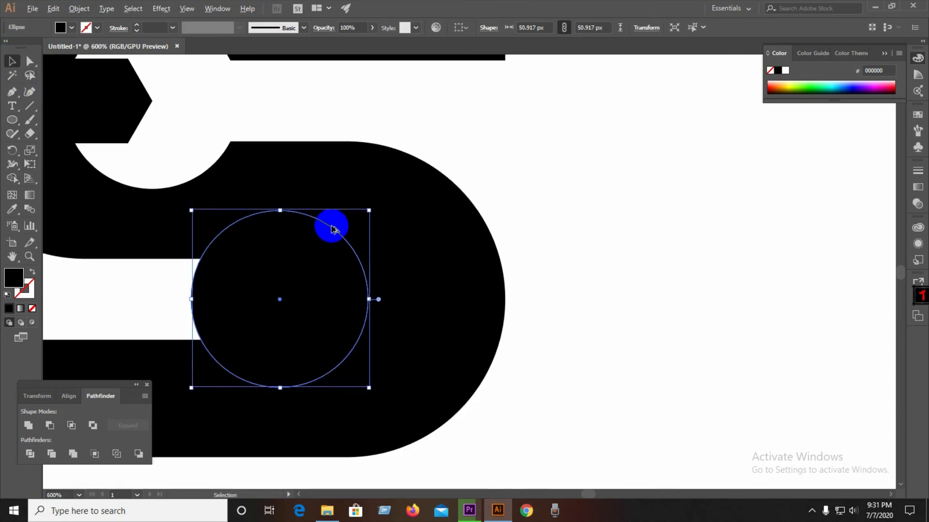
Divide the circle and the lower S pieces it overlaps with Pathfinder, and ungroup the result
left_click(541, 97)
left_click(452, 299)
left_click(30, 454)
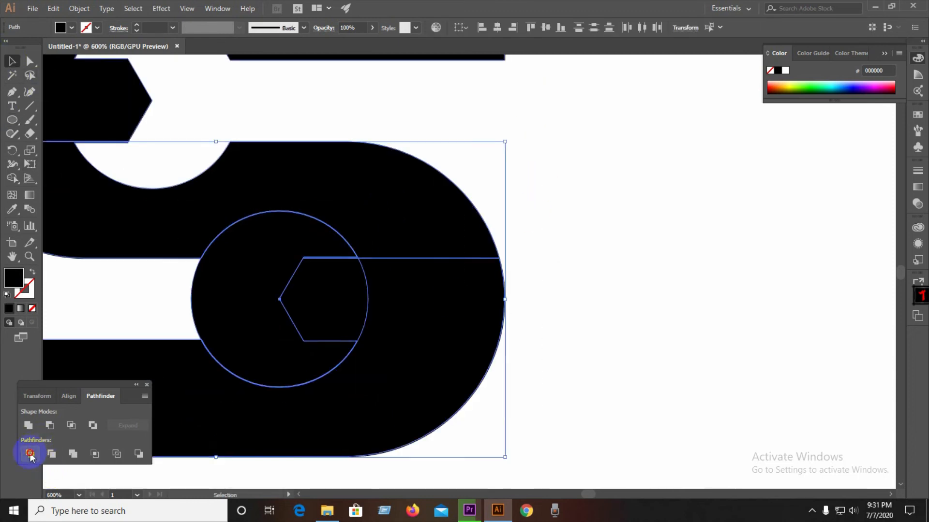
right_click(354, 306)
left_click(701, 347)
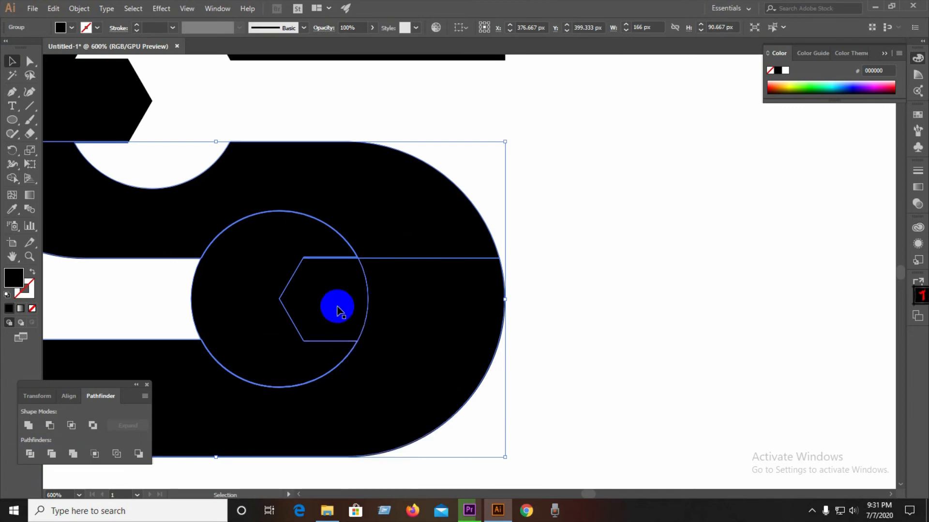
Delete the jaw-shaped piece, the rest of the circle and the thin leftover sliver, clearing a round opening in the lower curve
left_click(322, 310)
key("Delete")
left_click(317, 259)
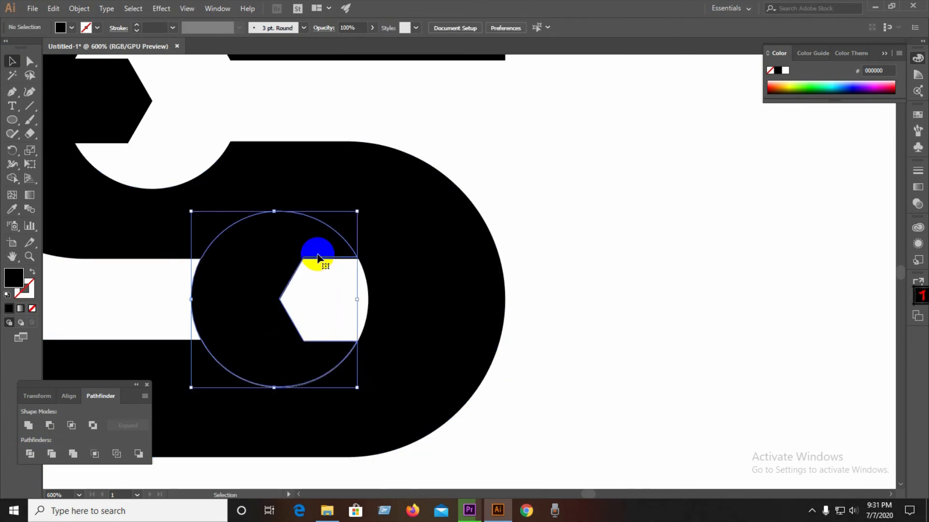
key("Delete")
scroll(319, 259, "down", 1)
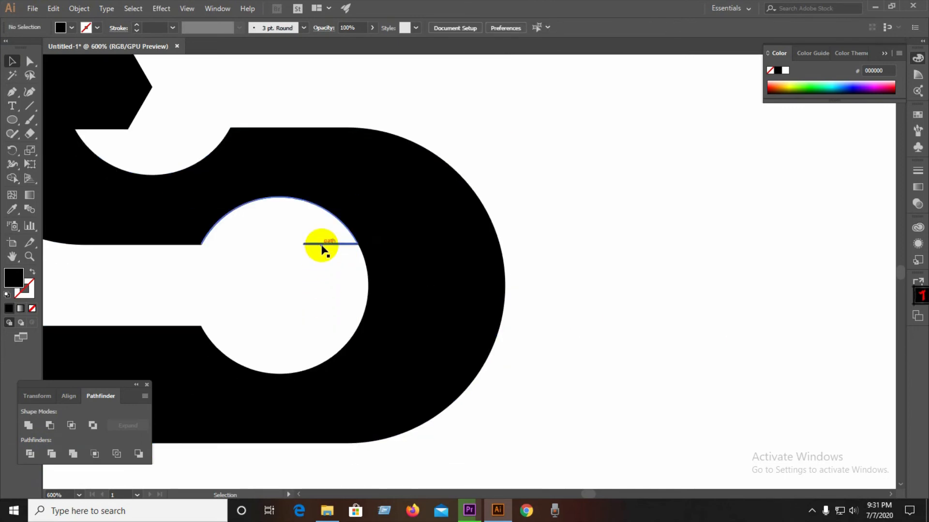
left_click(322, 249)
key("Delete")
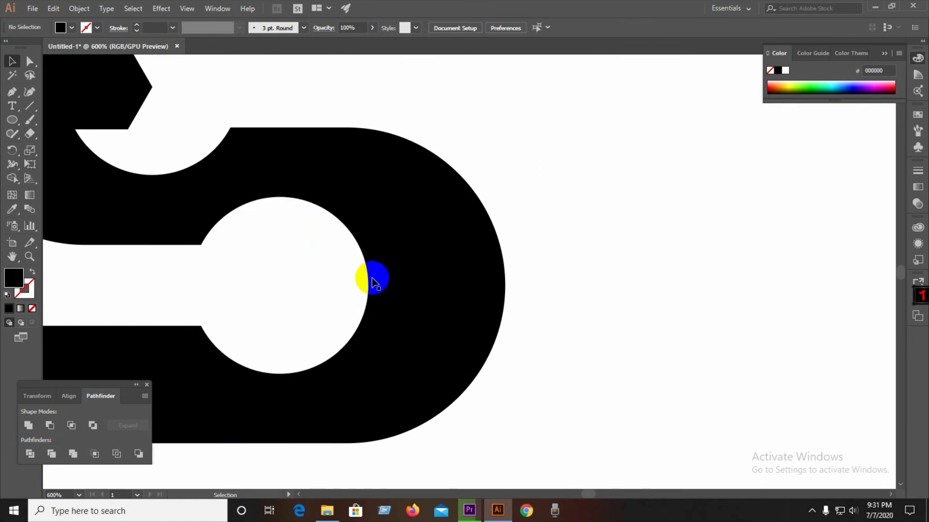
scroll(383, 303, "down", 2)
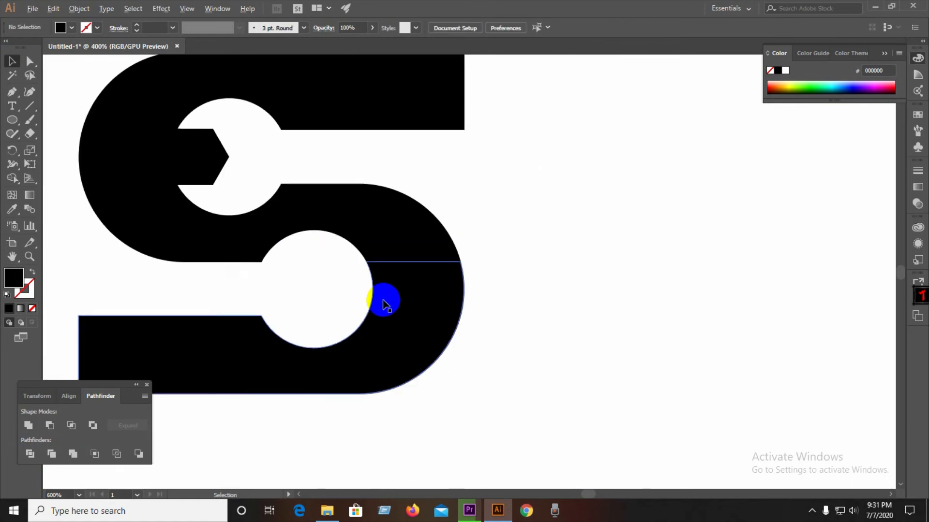
Draw a black hexagon about 28 px wide and 25 px high in the middle of the lower round opening
left_click(10, 121)
left_click(58, 162)
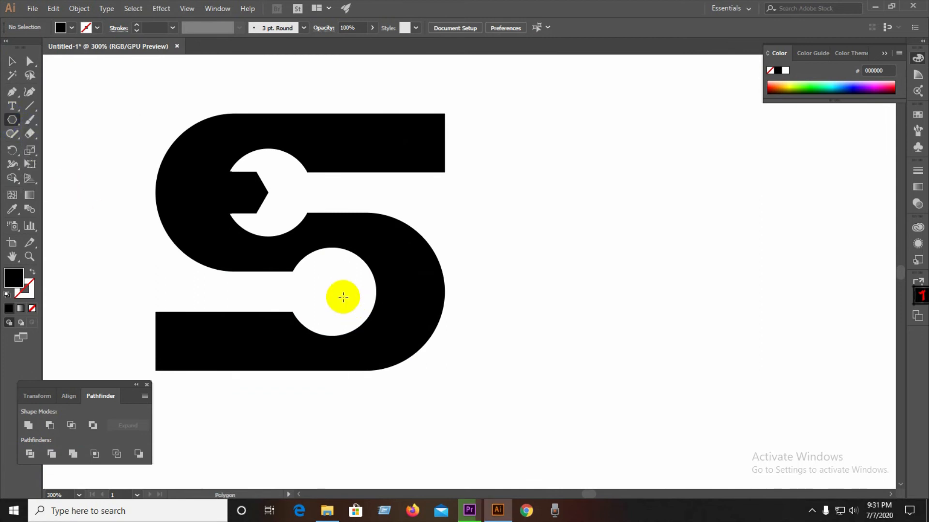
scroll(333, 291, "up", 1)
left_click_drag(334, 291, 373, 345)
left_click(12, 62)
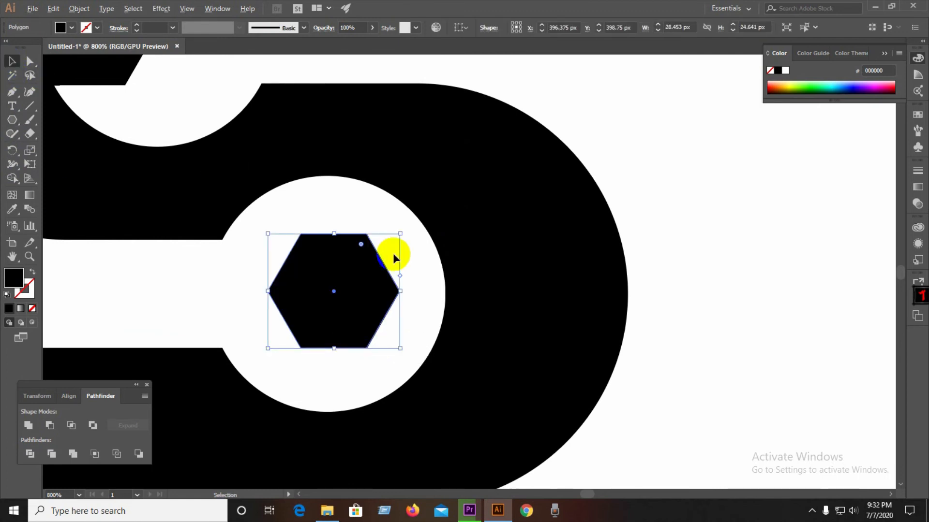
scroll(392, 254, "down", 2)
left_click(661, 253)
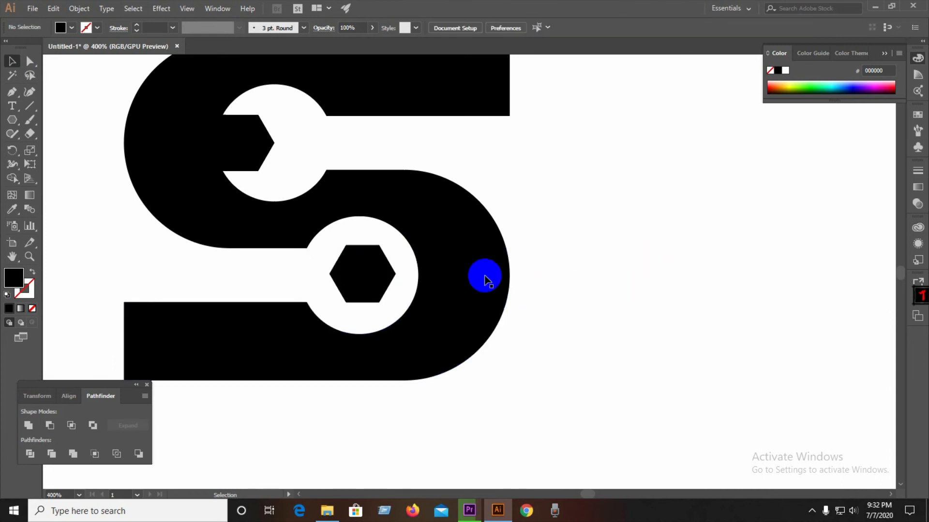
scroll(373, 271, "up", 2)
left_click_drag(370, 275, 373, 276)
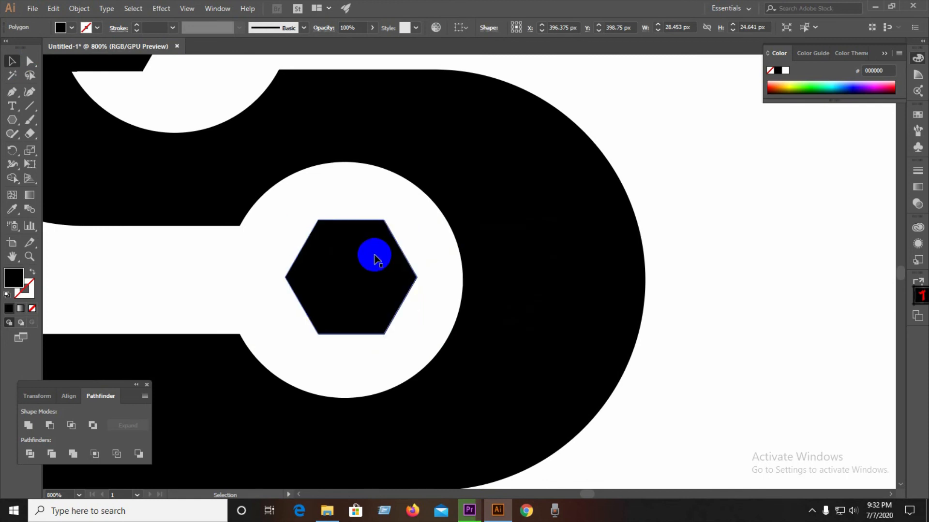
scroll(375, 257, "down", 3)
left_click(575, 252)
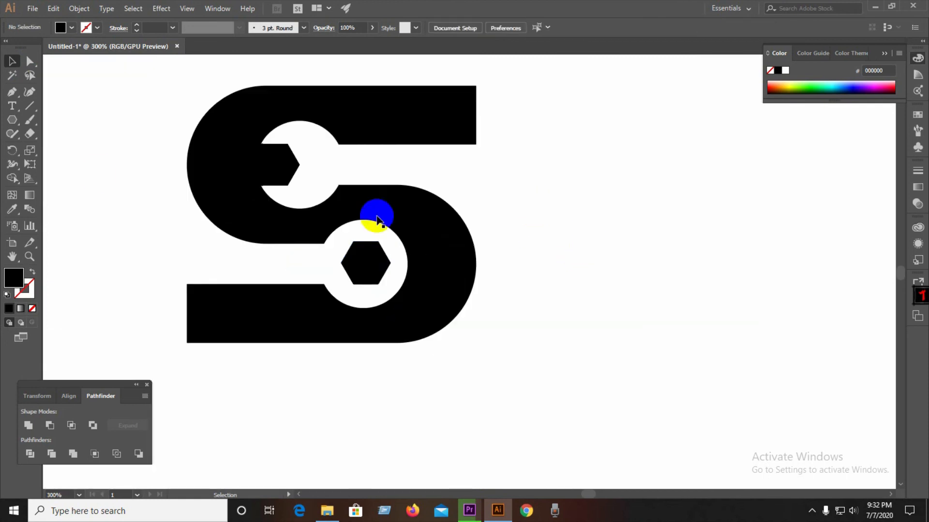
Round the lower outer corner of the top bar's free end into a large curve, keeping its upper corner sharp
left_click(28, 63)
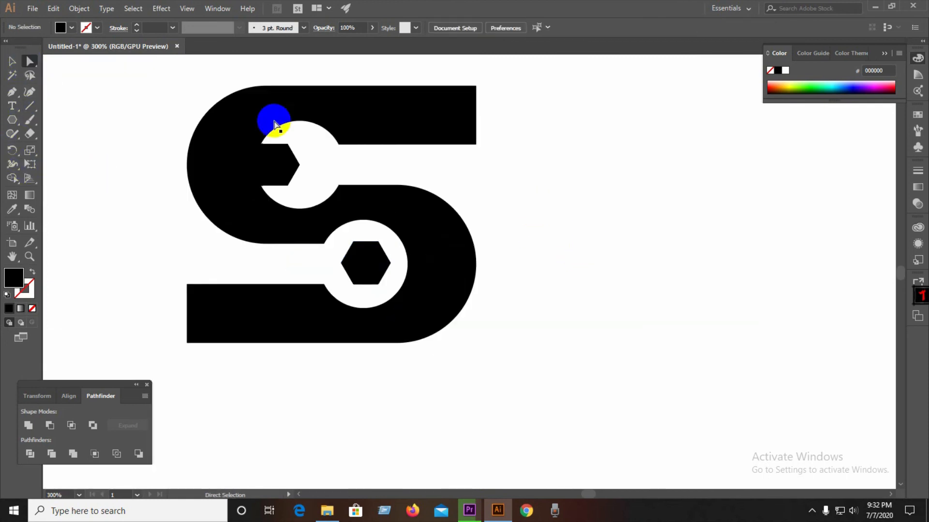
left_click(455, 140)
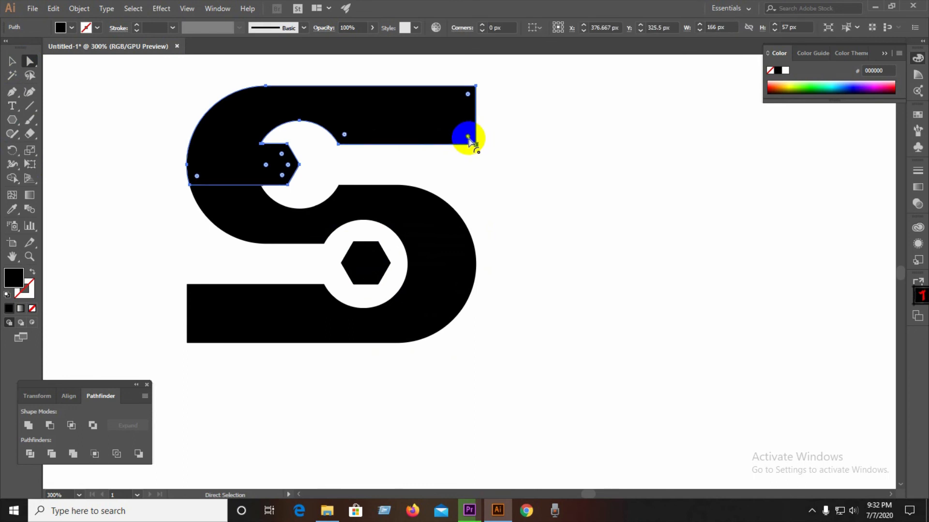
left_click_drag(467, 138, 325, 79)
left_click(557, 218)
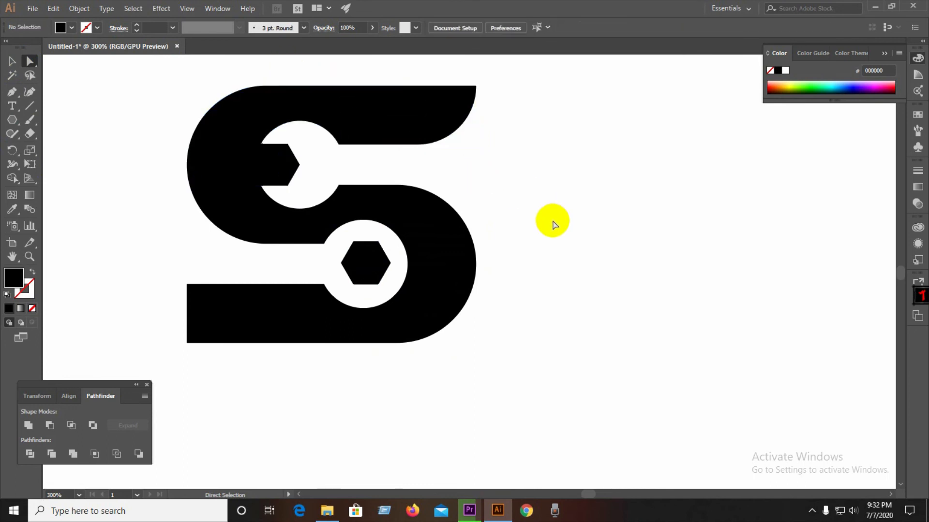
Round the upper outer corner of the bottom bar's free end into a large curve matching the top bar
left_click(337, 314)
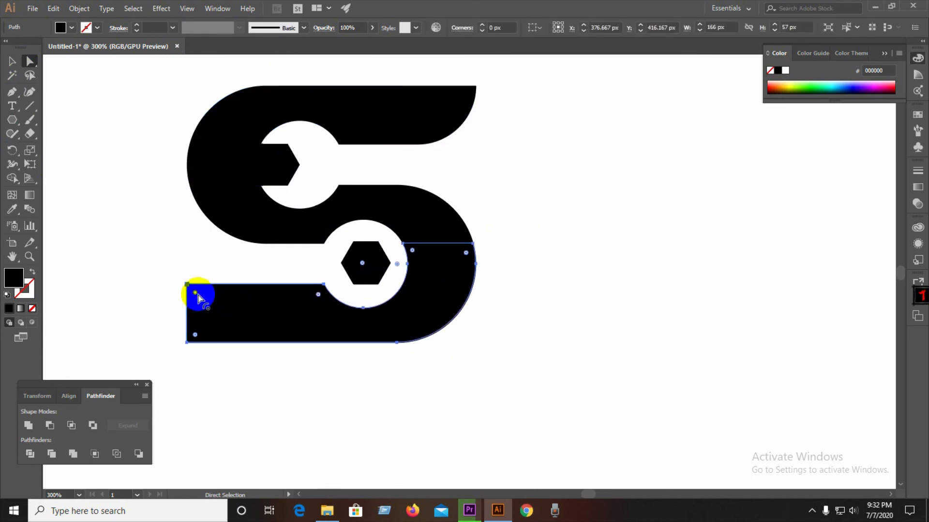
left_click_drag(198, 296, 294, 390)
left_click(294, 390)
scroll(295, 391, "down", 1)
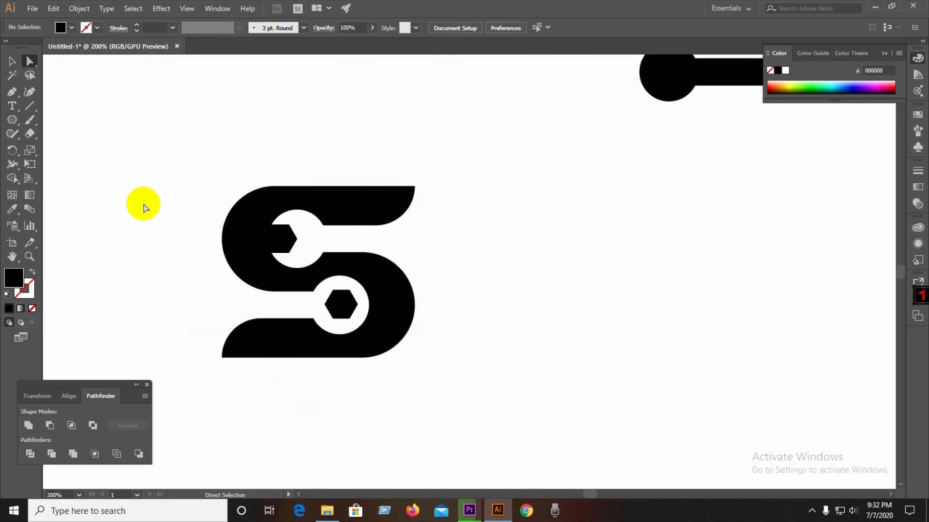
left_click(83, 171)
left_click_drag(351, 350, 353, 358)
left_click(523, 378)
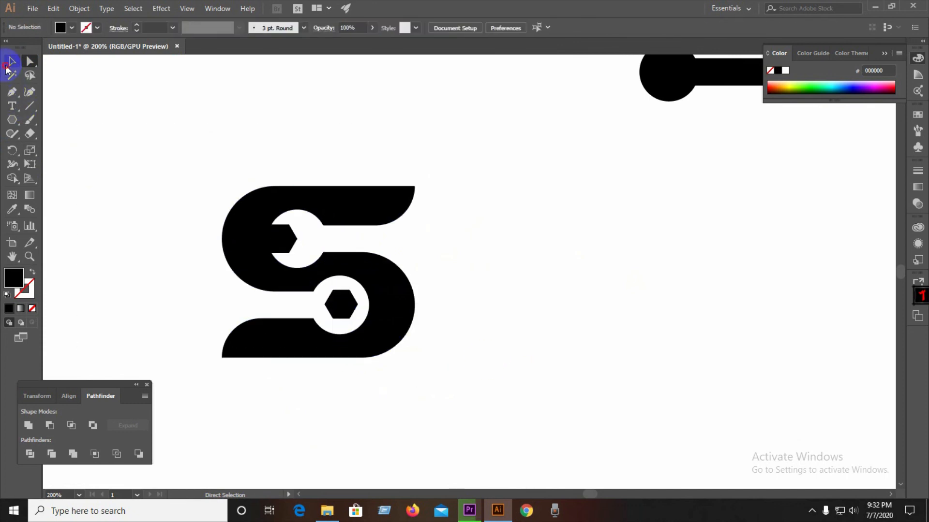
Nudge the hexagon 1 px to the left to centre it in the lower round opening
left_click(10, 62)
scroll(352, 315, "up", 2)
left_click(333, 290)
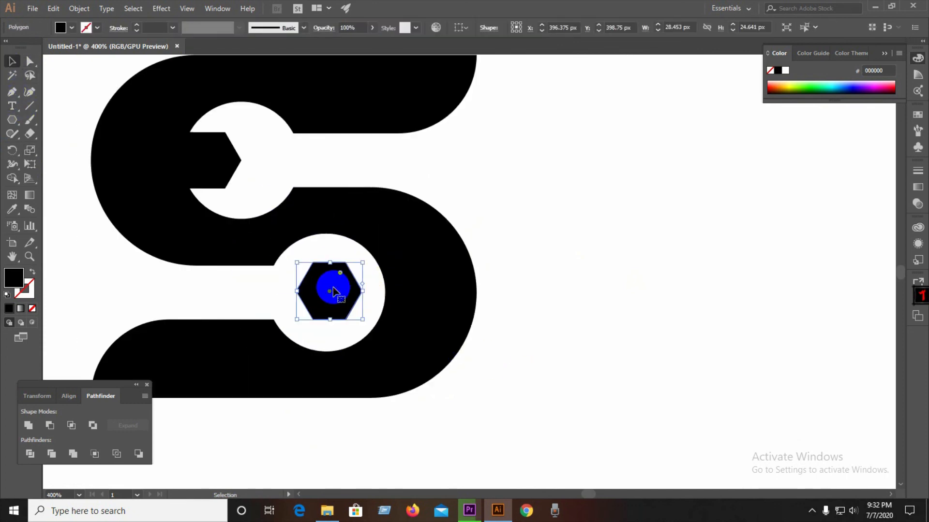
key("Left")
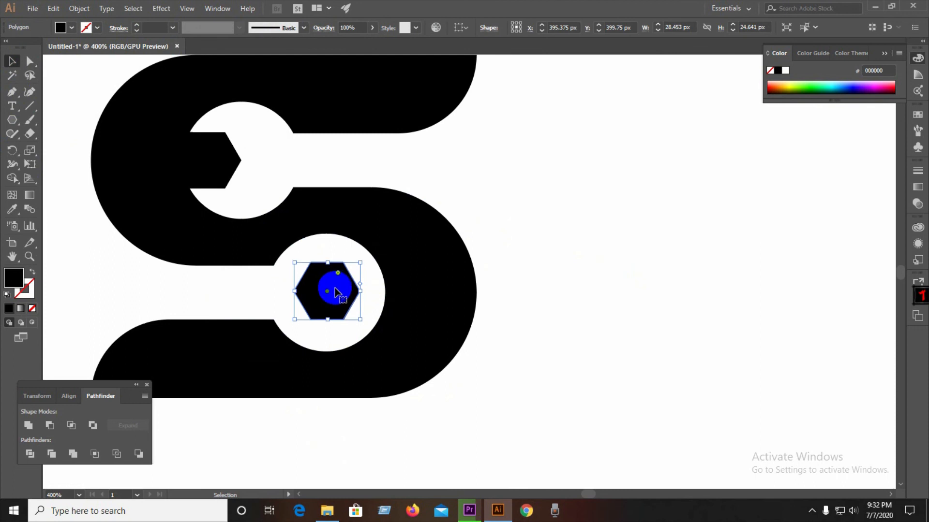
left_click(581, 273)
Unite all the S pieces and the hexagon with Pathfinder
scroll(356, 288, "down", 2)
left_click_drag(101, 120, 486, 363)
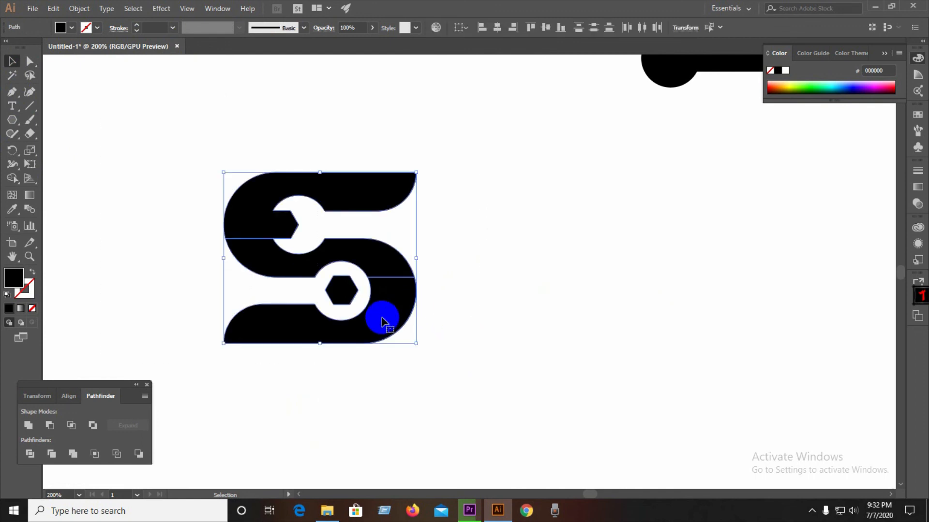
left_click(29, 426)
scroll(217, 330, "down", 1)
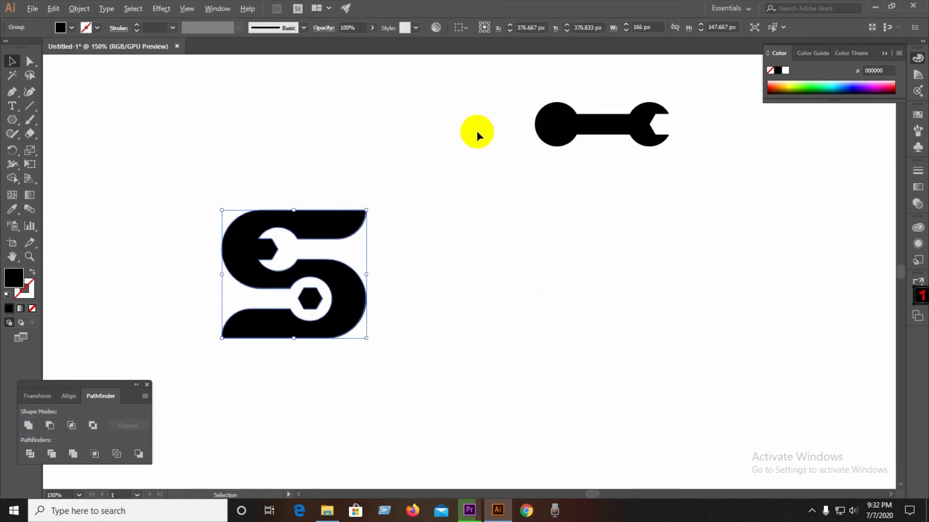
Delete the spare wrench shape beside the S logo
left_click(552, 131)
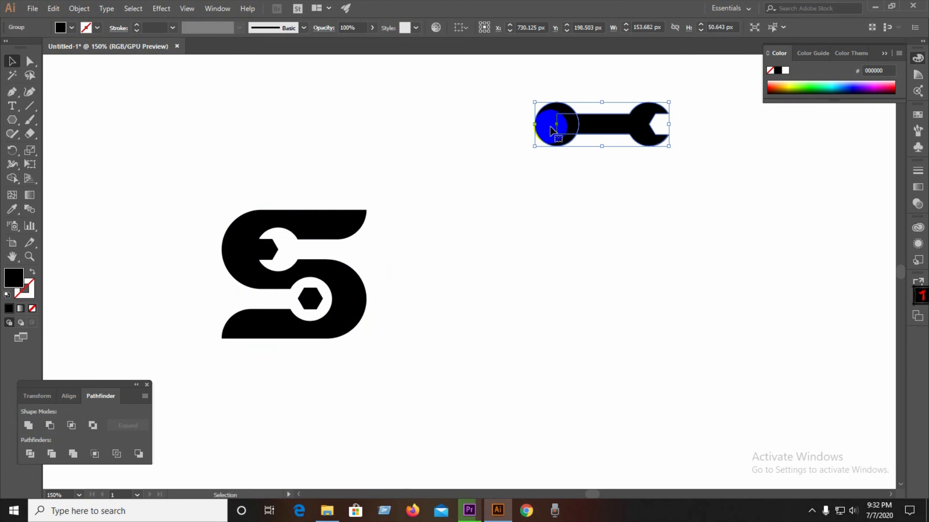
key("Delete")
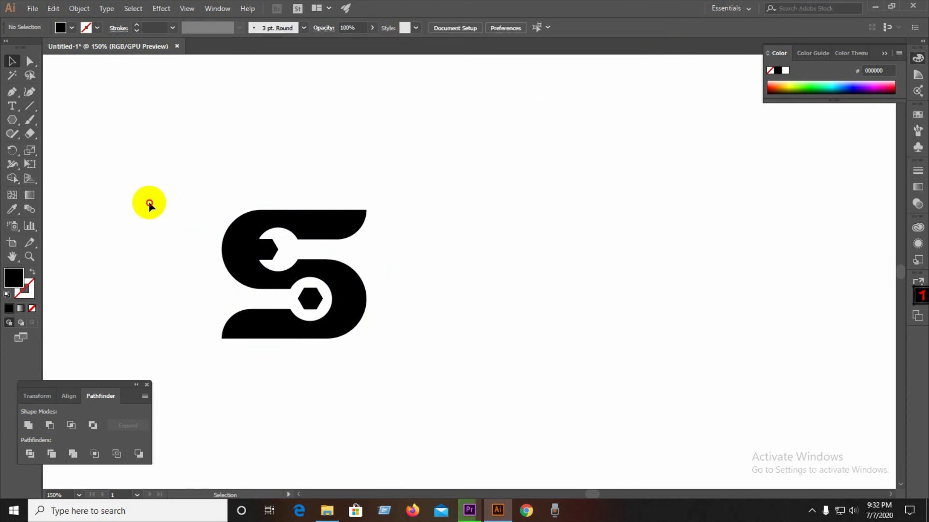
left_click_drag(143, 181, 377, 335)
right_click(341, 283)
left_click(477, 322)
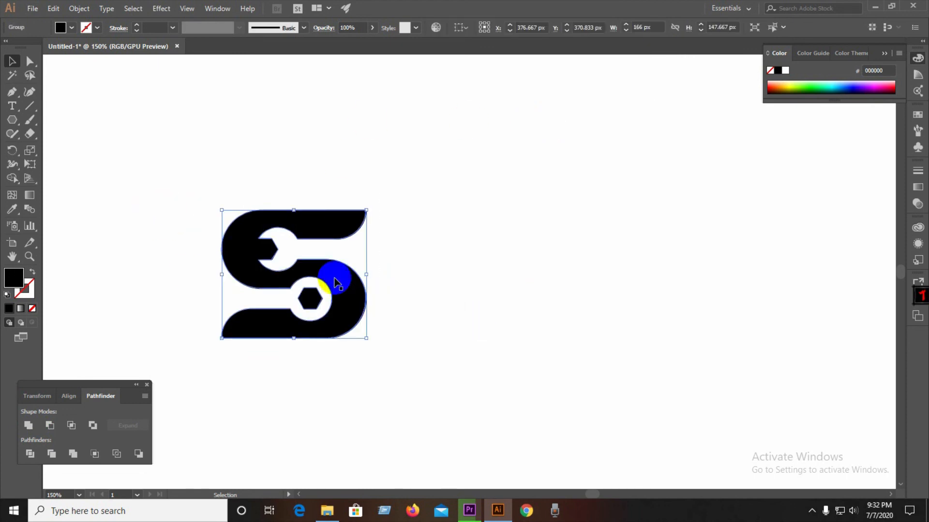
left_click(177, 271)
Move the S logo off the artboard to the empty area on its right
scroll(177, 272, "down", 2)
left_click_drag(256, 276, 643, 249)
left_click(724, 302)
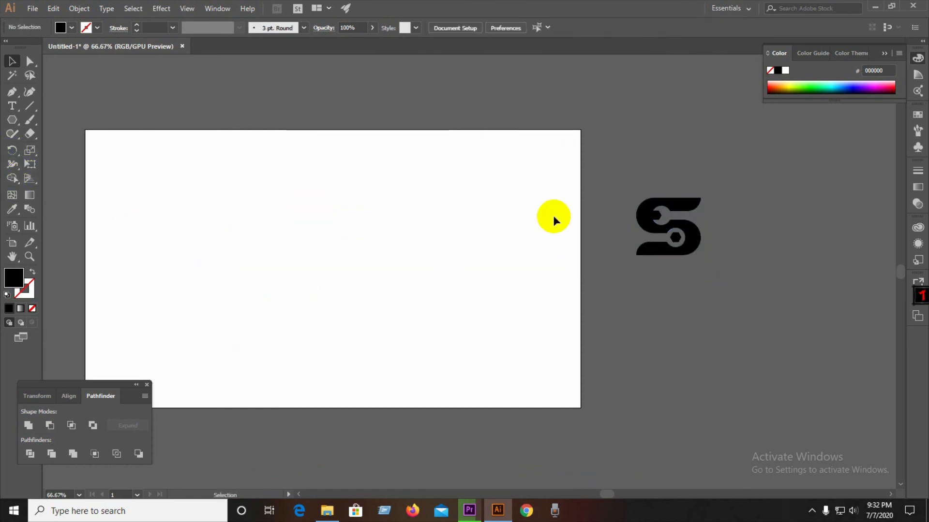
Move the S logo to the middle of the artboard and enlarge it proportionally to about half the artboard's height
left_click_drag(647, 227, 300, 261)
left_click_drag(353, 290, 422, 333)
left_click(491, 307)
scroll(492, 309, "down", 2)
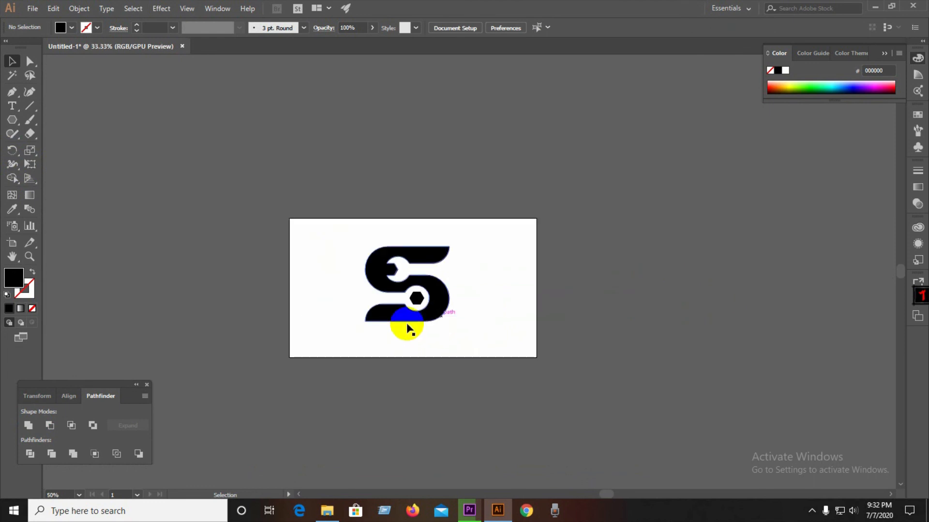
scroll(409, 319, "up", 3)
scroll(403, 309, "down", 1)
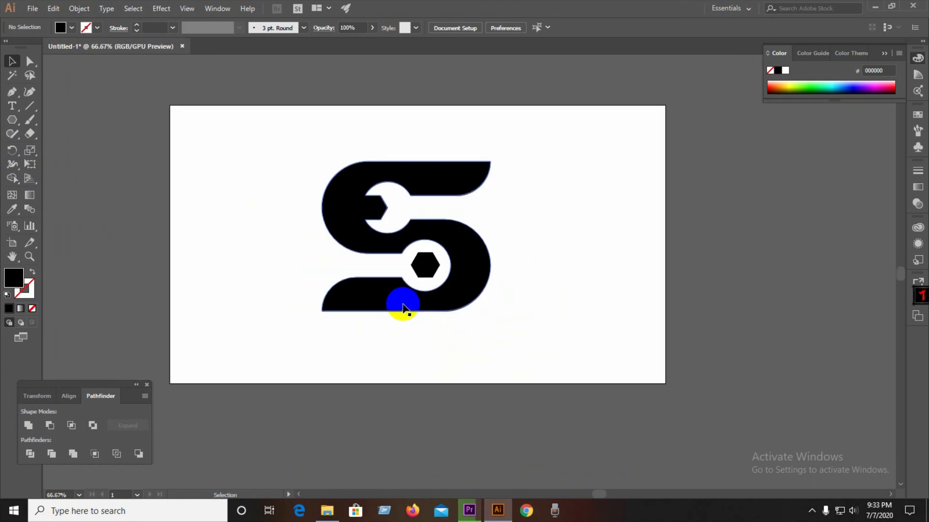